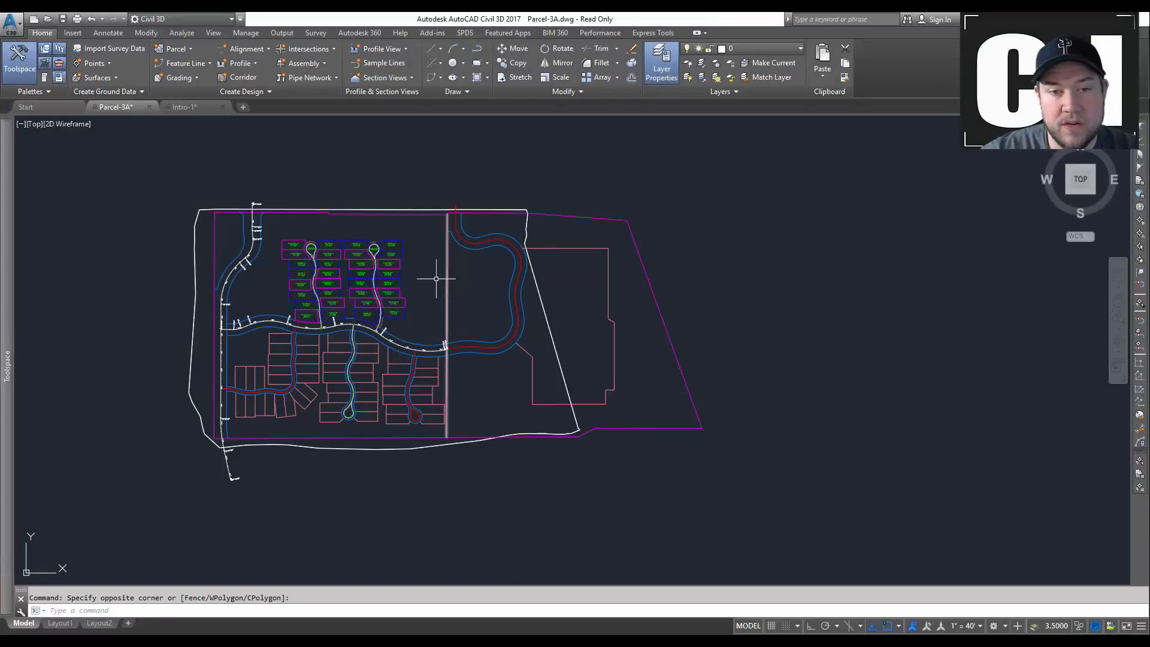
Step: Check the recent documents on the start page, and return to the Parcel-3A drawing
middle_click_drag(416, 280, 473, 272)
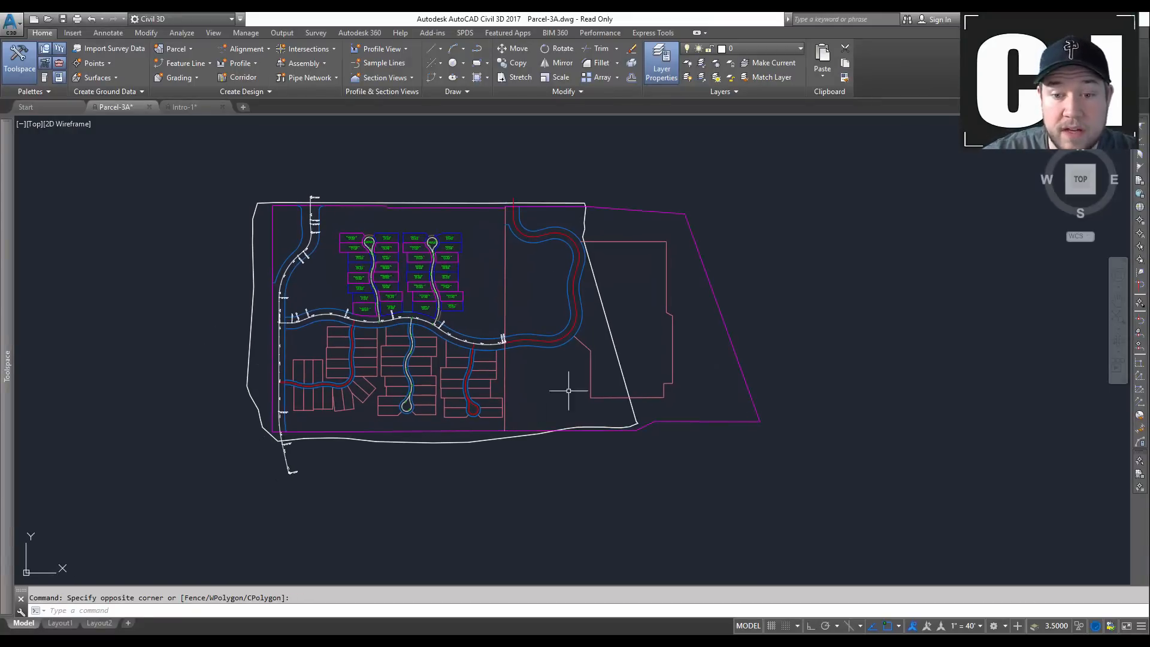
left_click(48, 106)
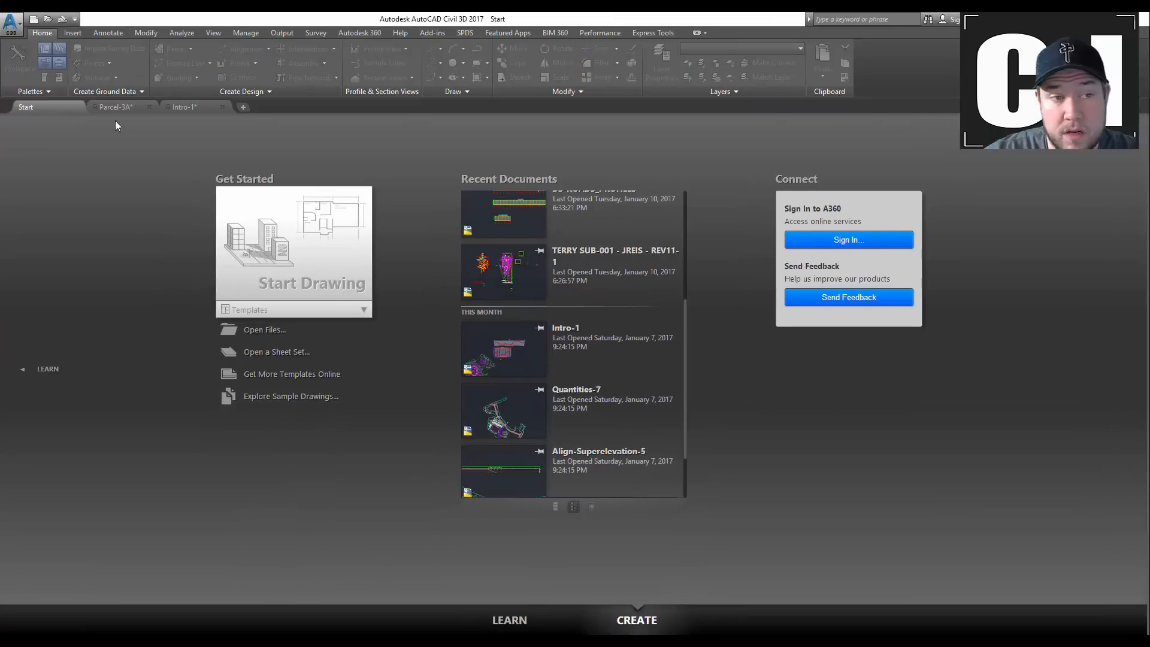
scroll(522, 347, "down", 2)
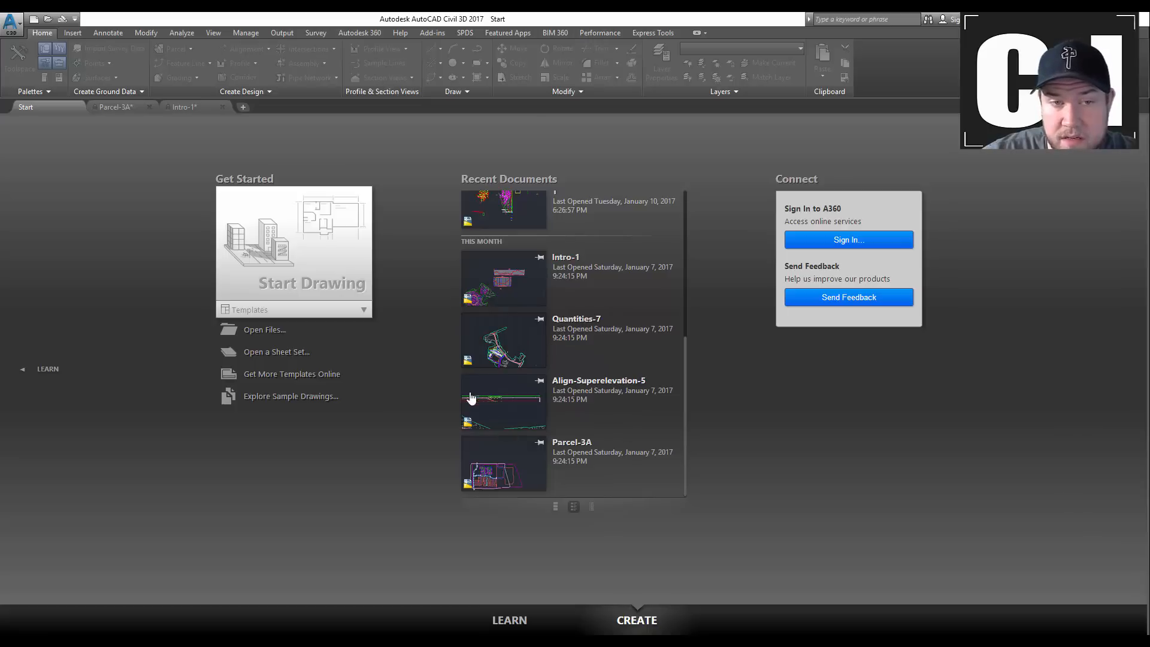
left_click(114, 106)
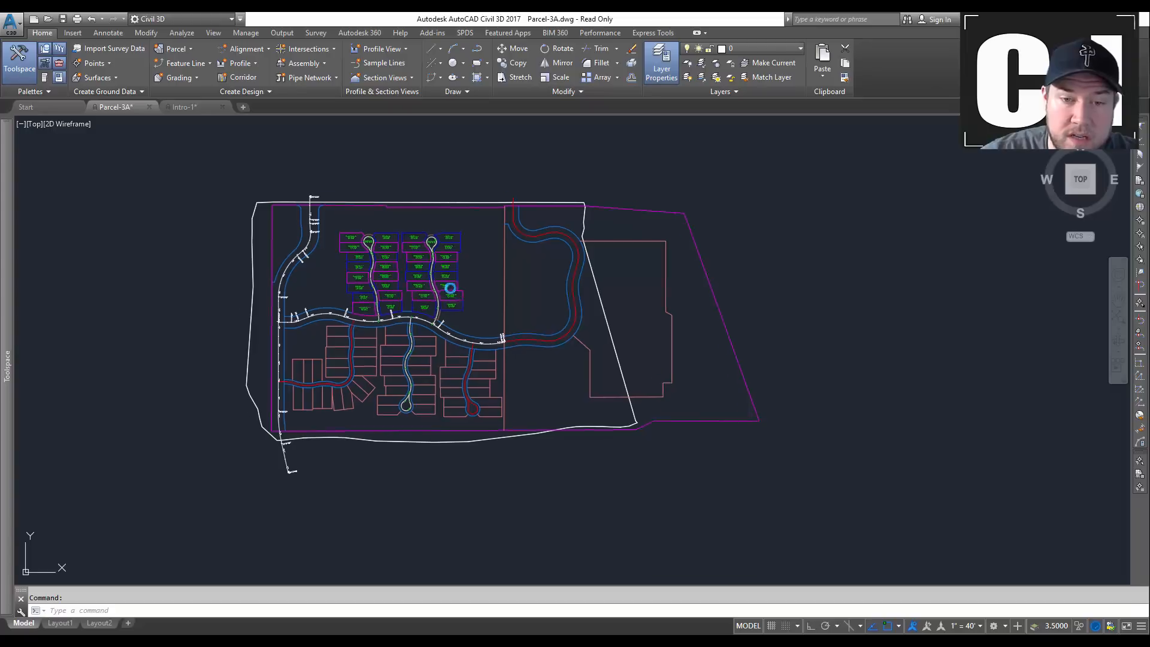
Step: Examine the site plan's road alignments, parcel layout and the lot labels around the upper cul-de-sacs
middle_click_drag(456, 289, 409, 263)
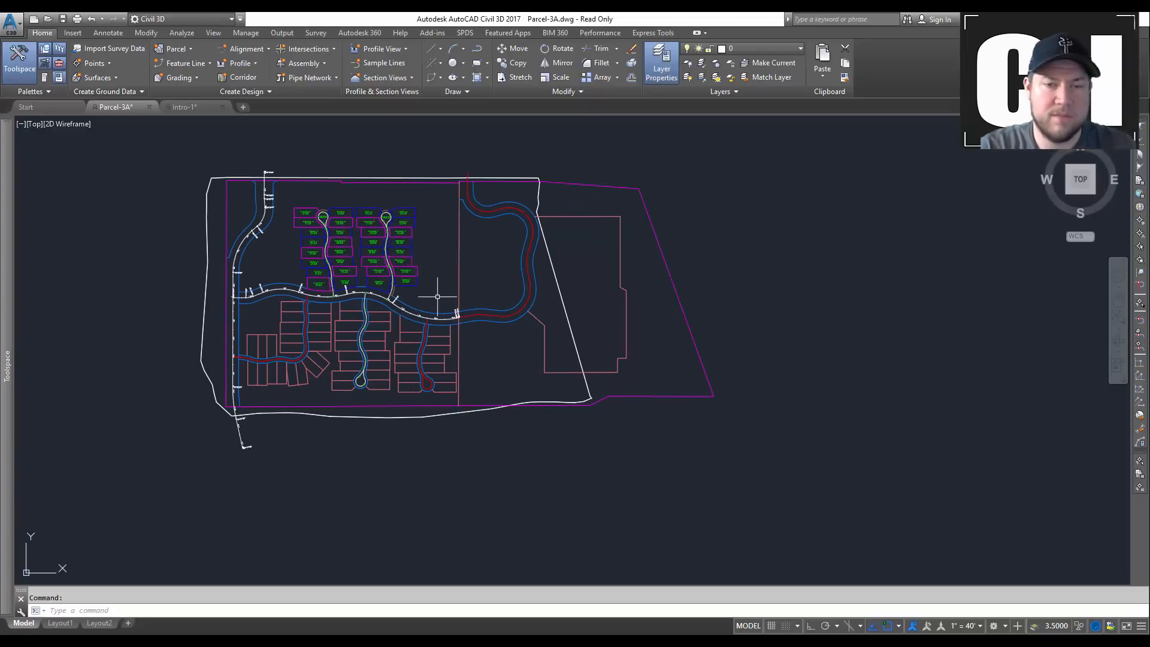
key("Escape")
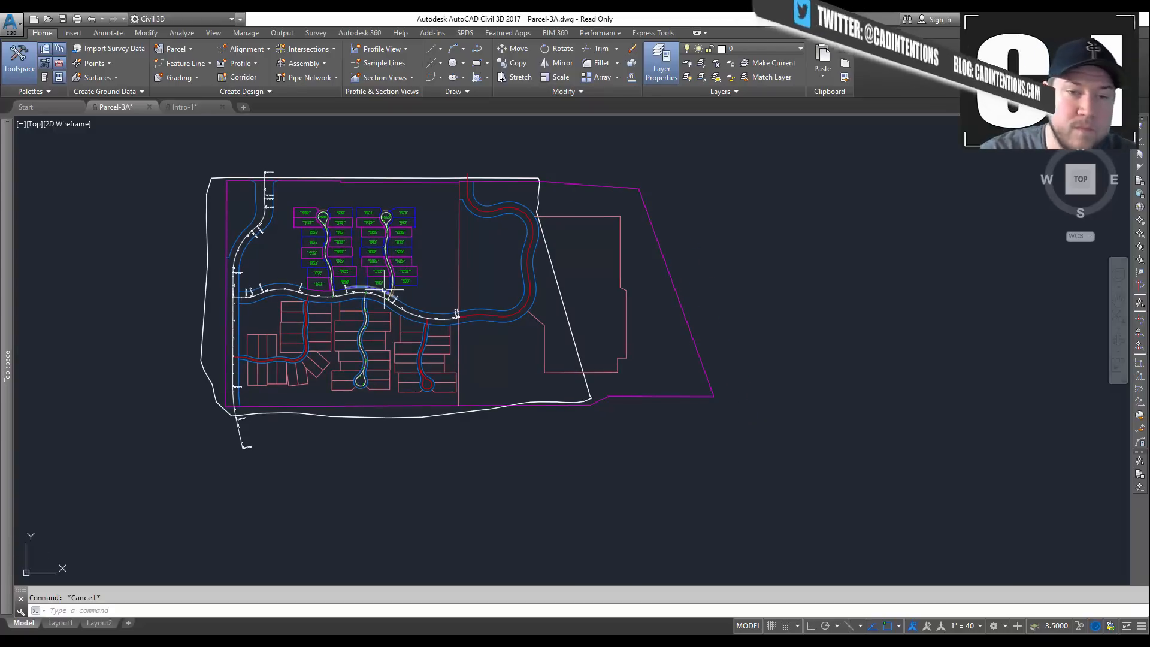
scroll(393, 235, "up", 2)
middle_click_drag(391, 236, 490, 223)
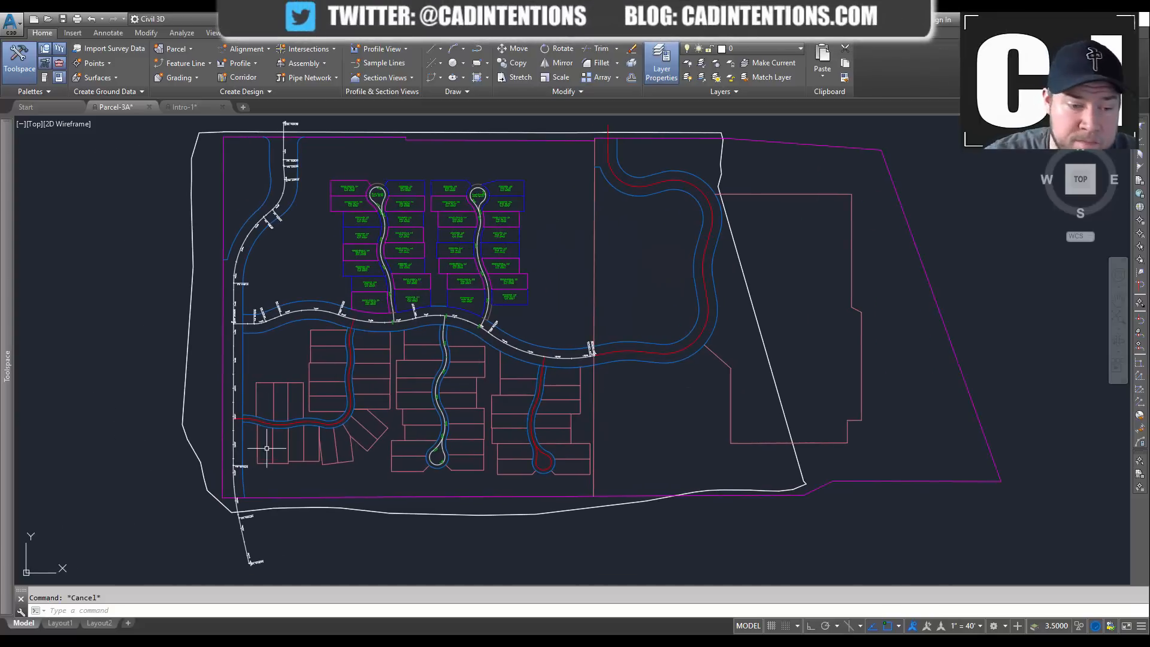
scroll(277, 353, "down", 2)
scroll(305, 360, "up", 2)
scroll(333, 342, "down", 2)
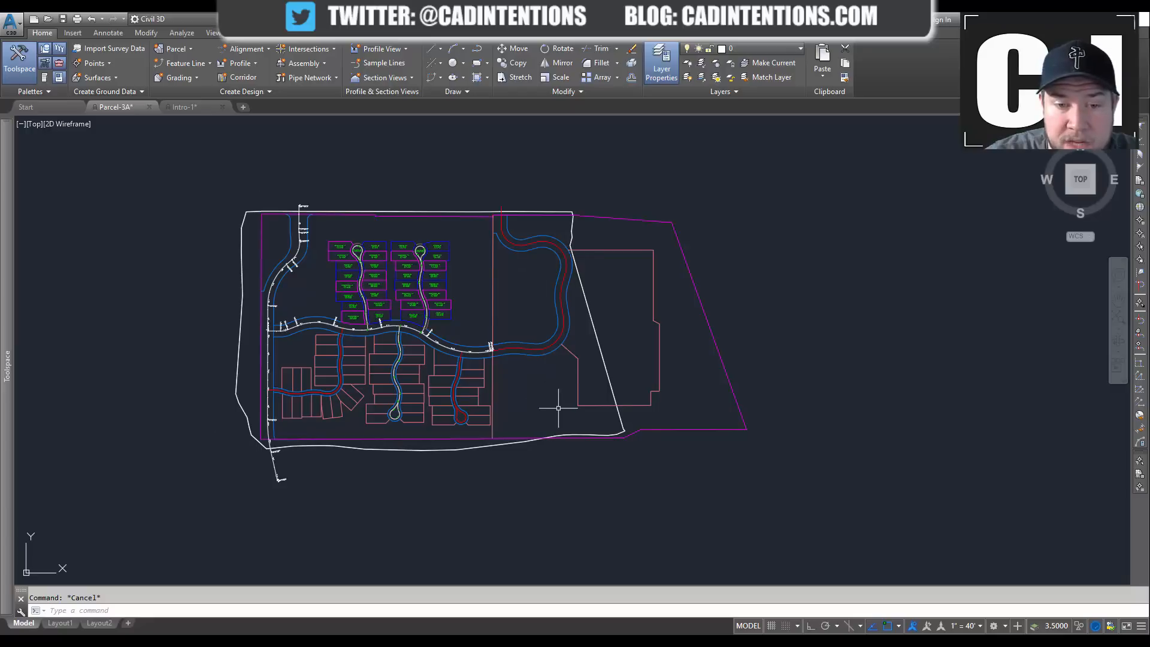
scroll(500, 407, "up", 2)
middle_click_drag(368, 314, 464, 383)
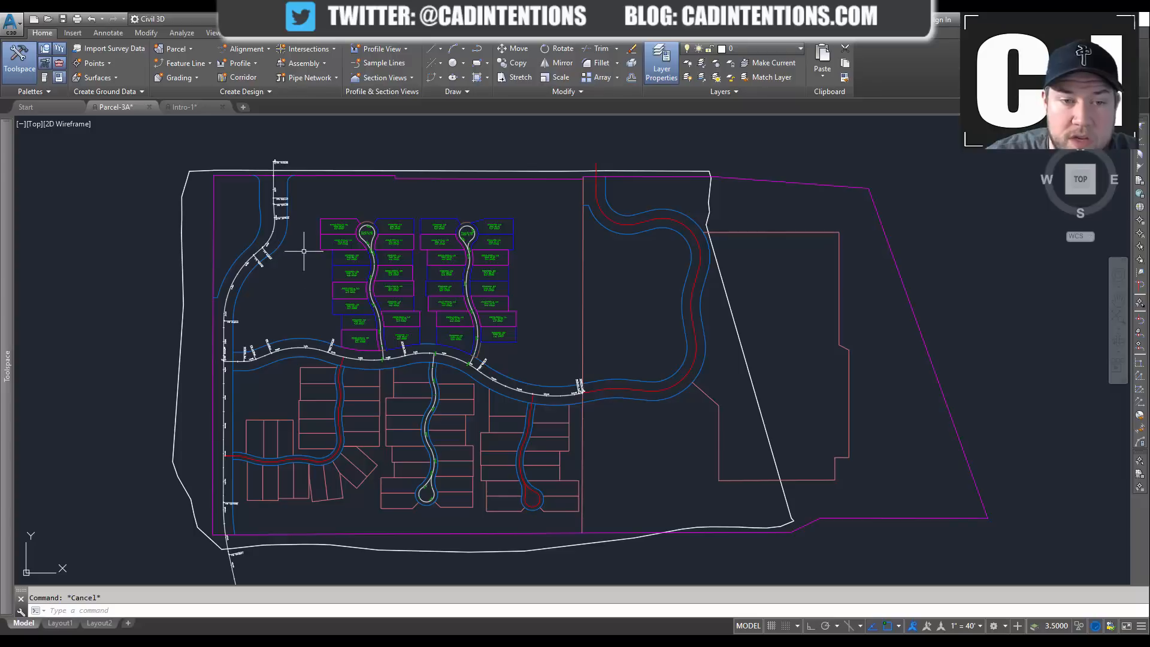
scroll(303, 253, "up", 2)
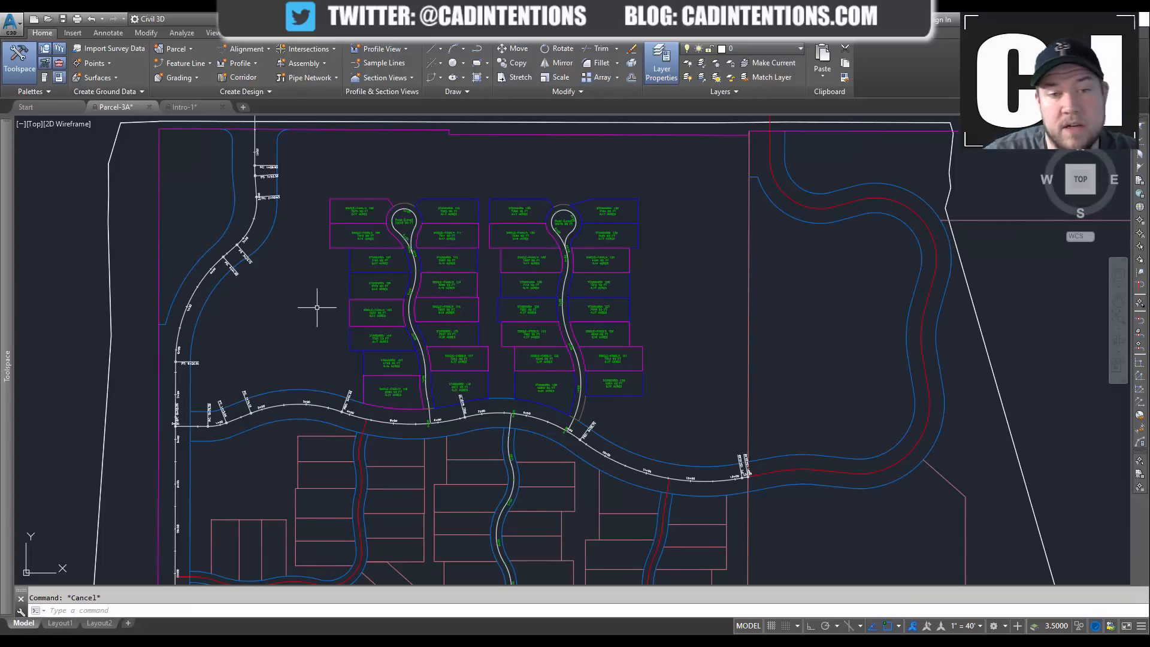
middle_click_drag(317, 308, 335, 277)
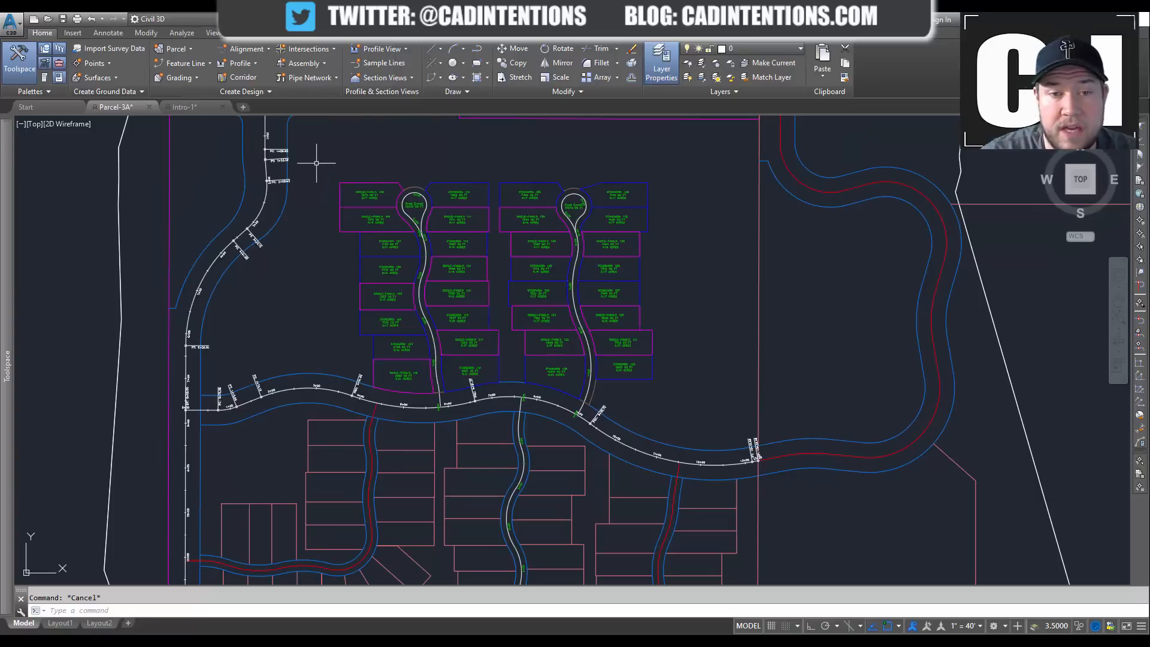
scroll(324, 168, "up", 6)
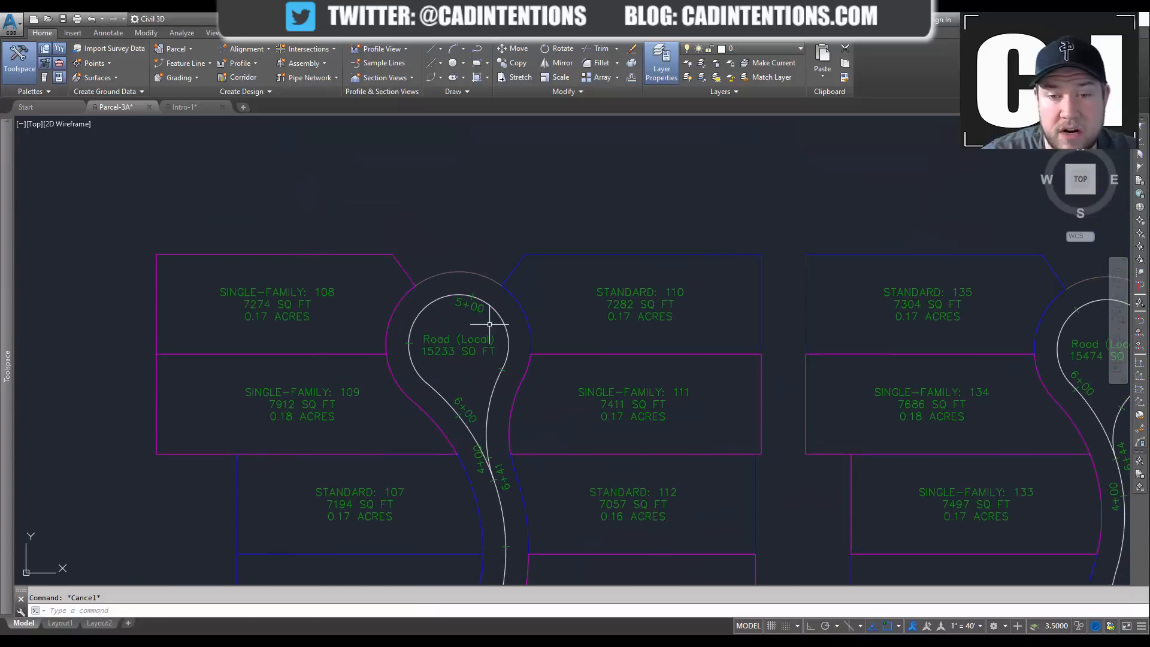
scroll(609, 441, "down", 8)
middle_click_drag(612, 443, 434, 297)
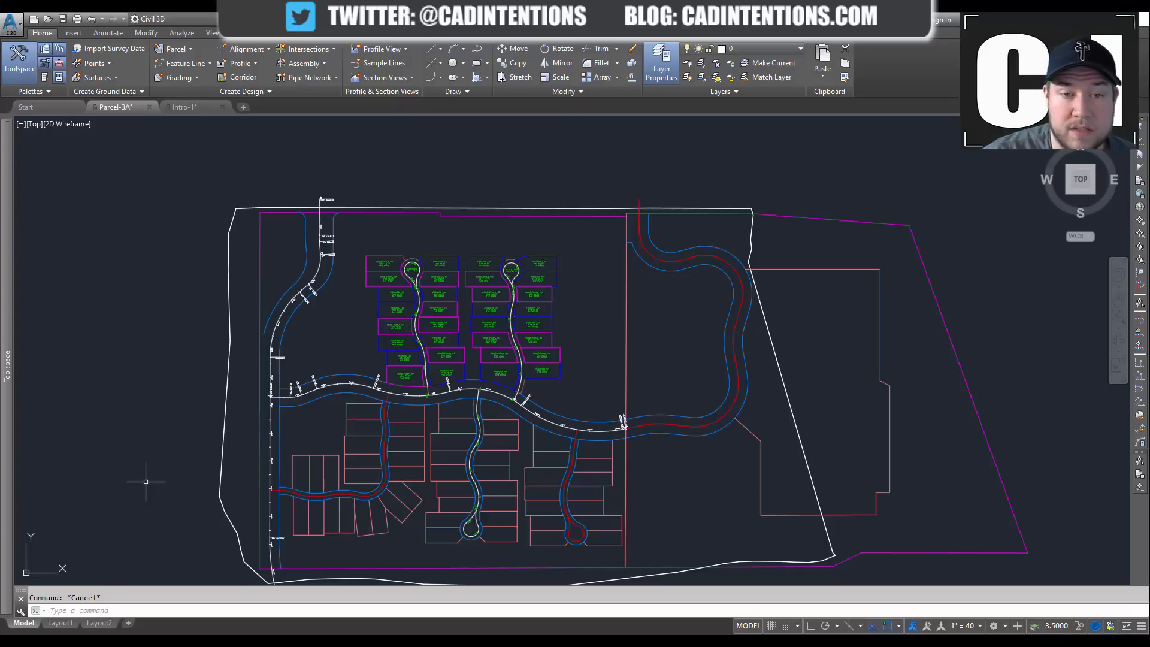
left_click(188, 383)
left_click(178, 389)
middle_click_drag(193, 352, 200, 319)
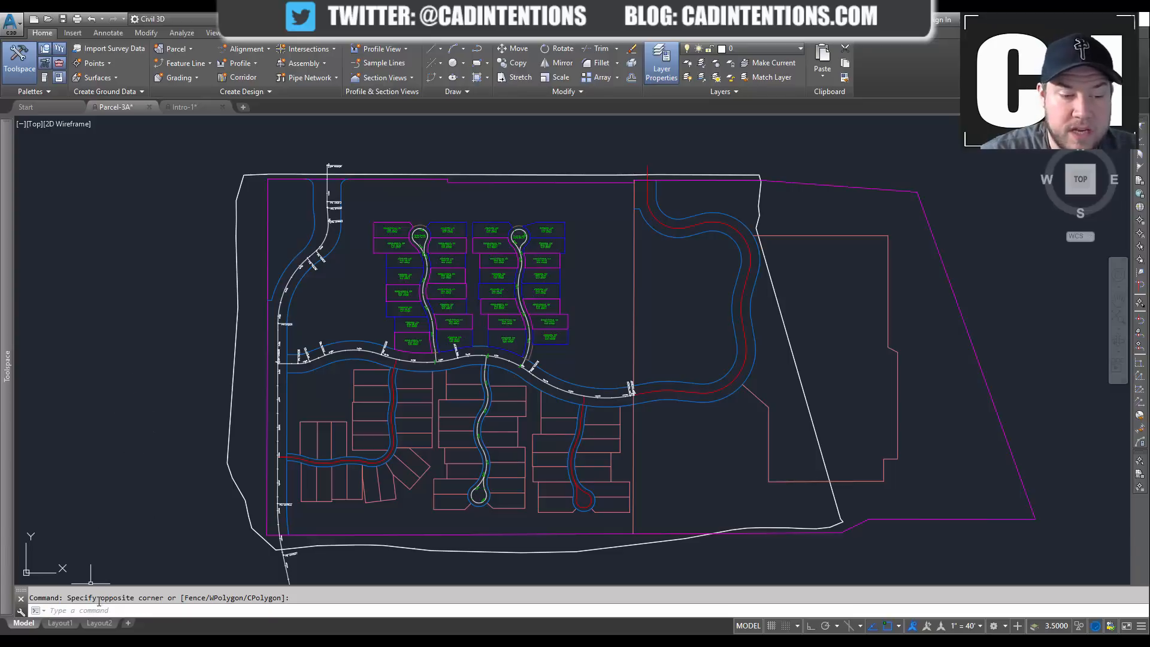
Step: Insert the 11X17 Landscape layout from the template file CBCD_Standard Template.dwt
right_click(100, 625)
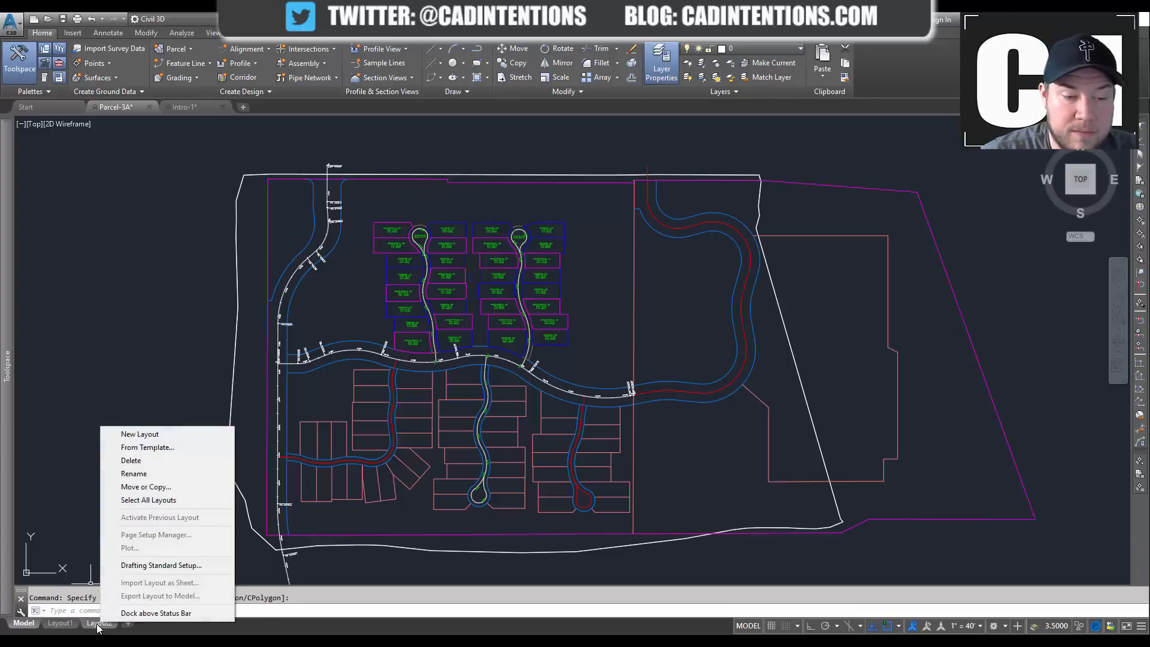
left_click(151, 448)
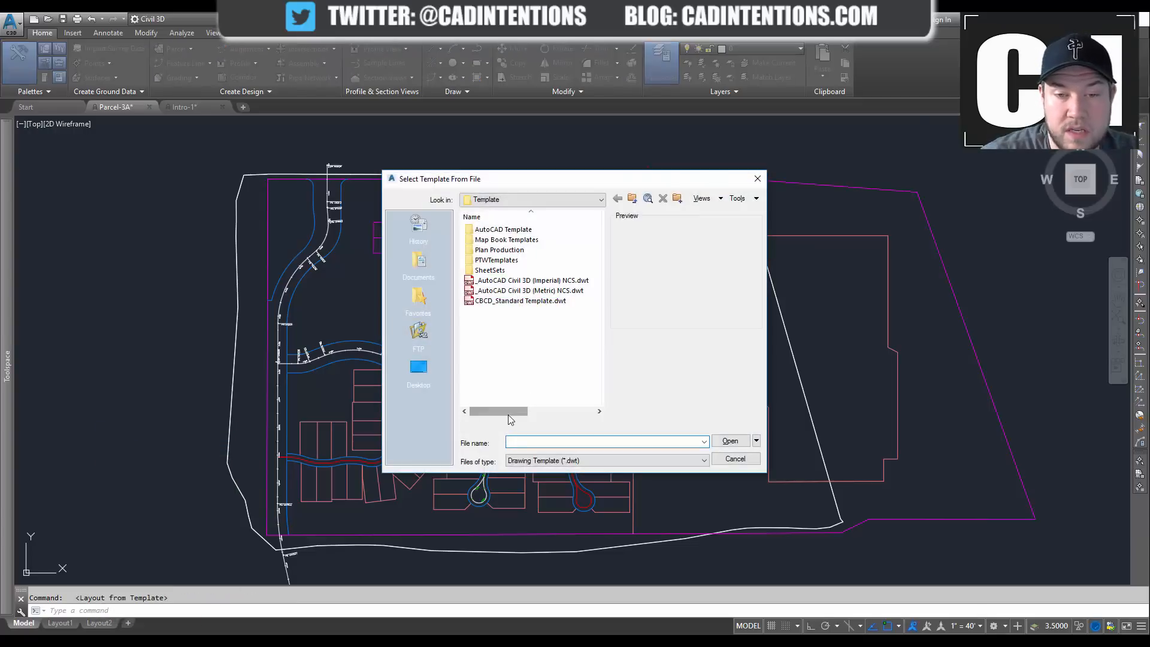
left_click(514, 301)
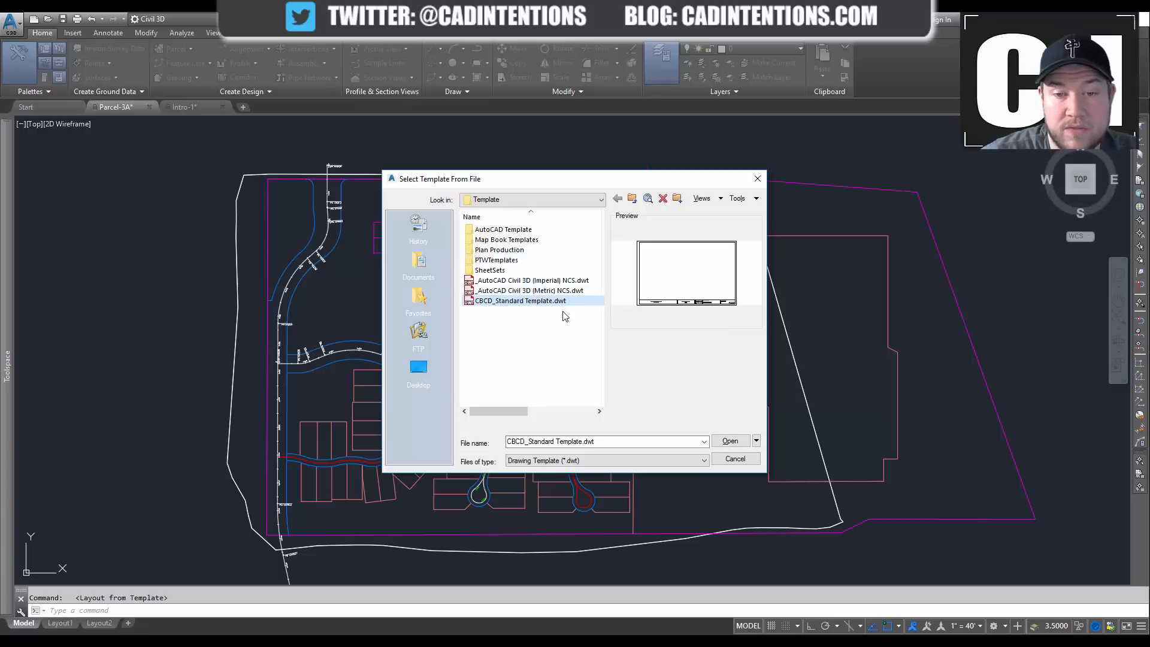
left_click(730, 441)
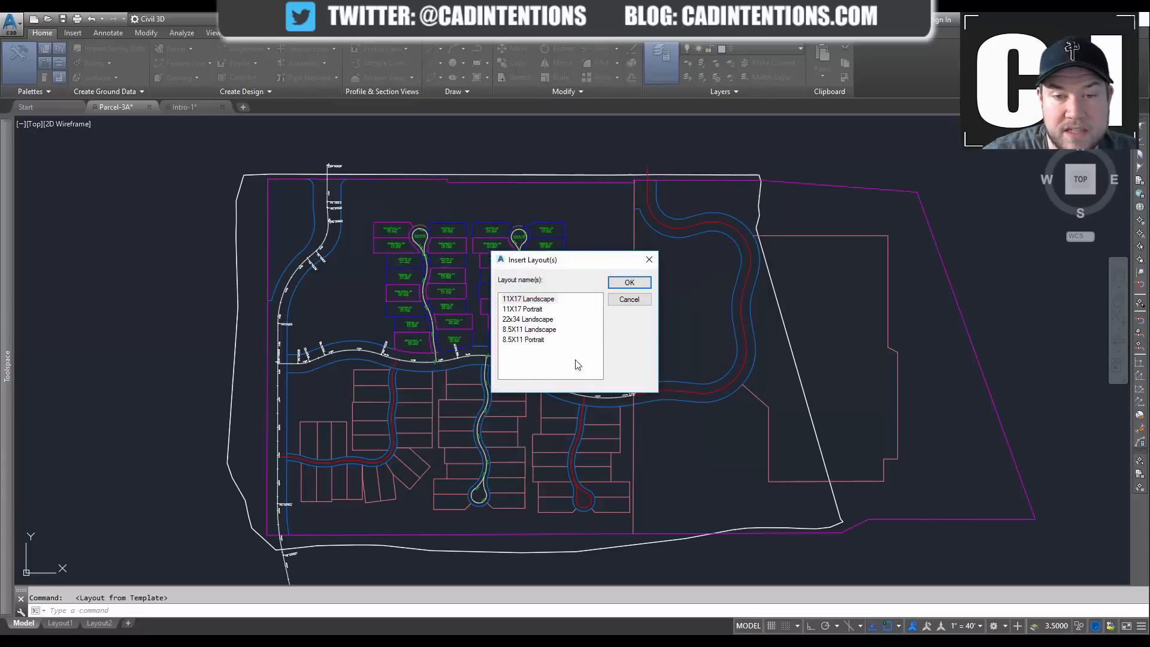
left_click(535, 301)
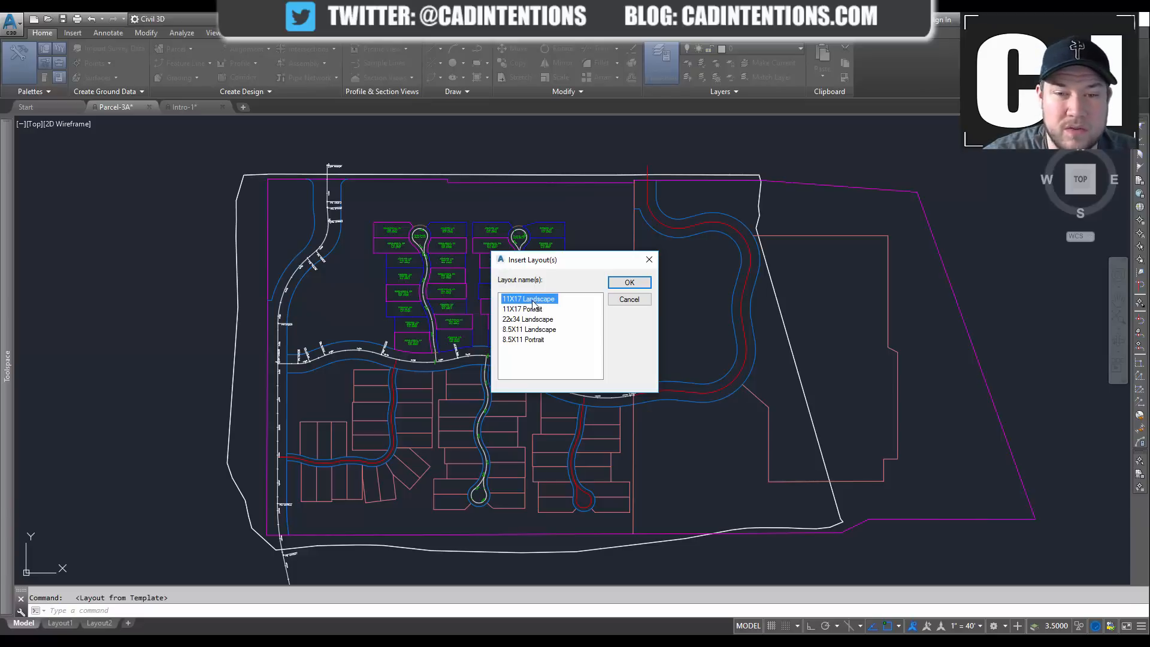
left_click(629, 283)
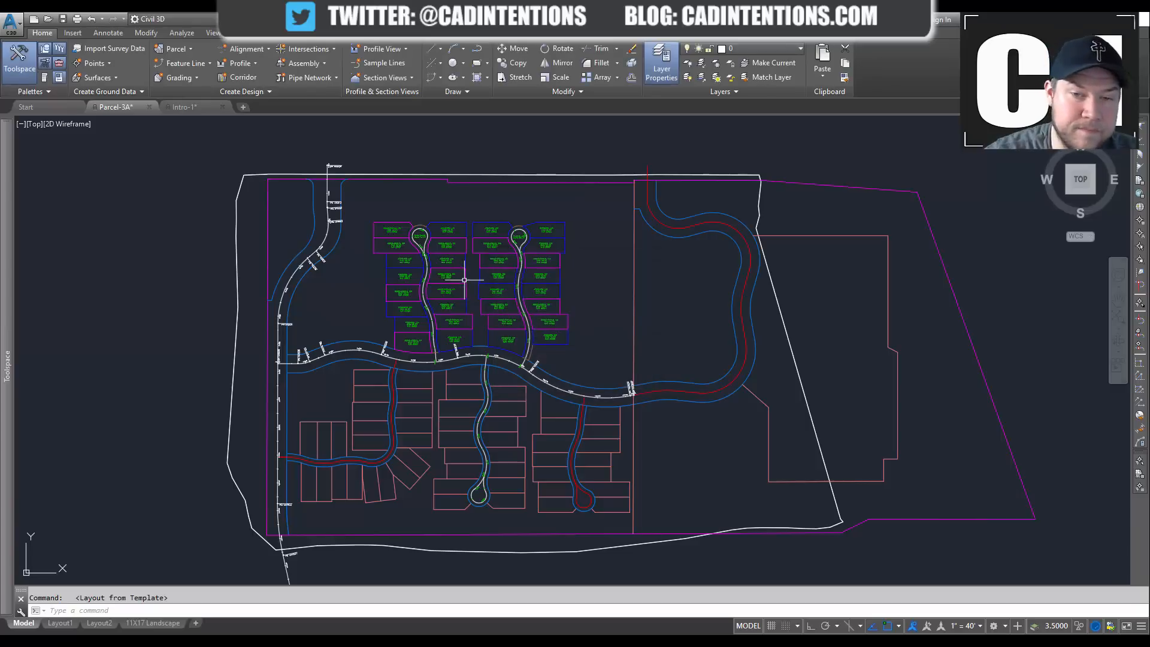
Step: Switch to the 11X17 Landscape layout and inspect its title block
left_click(155, 623)
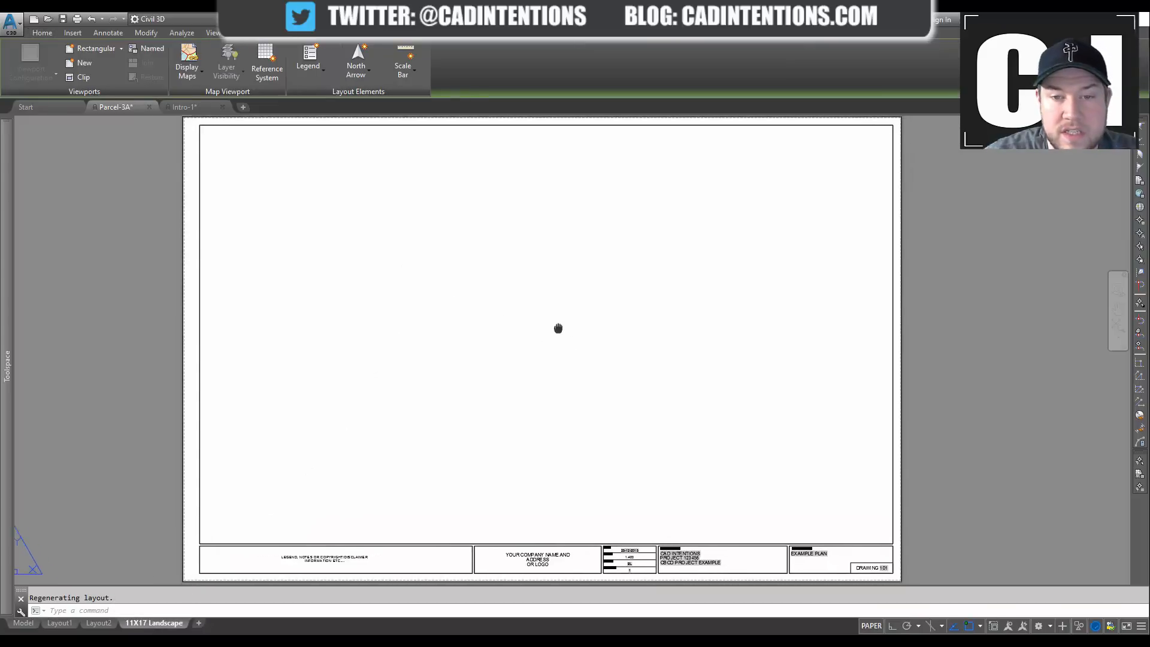
middle_click_drag(575, 413, 521, 310)
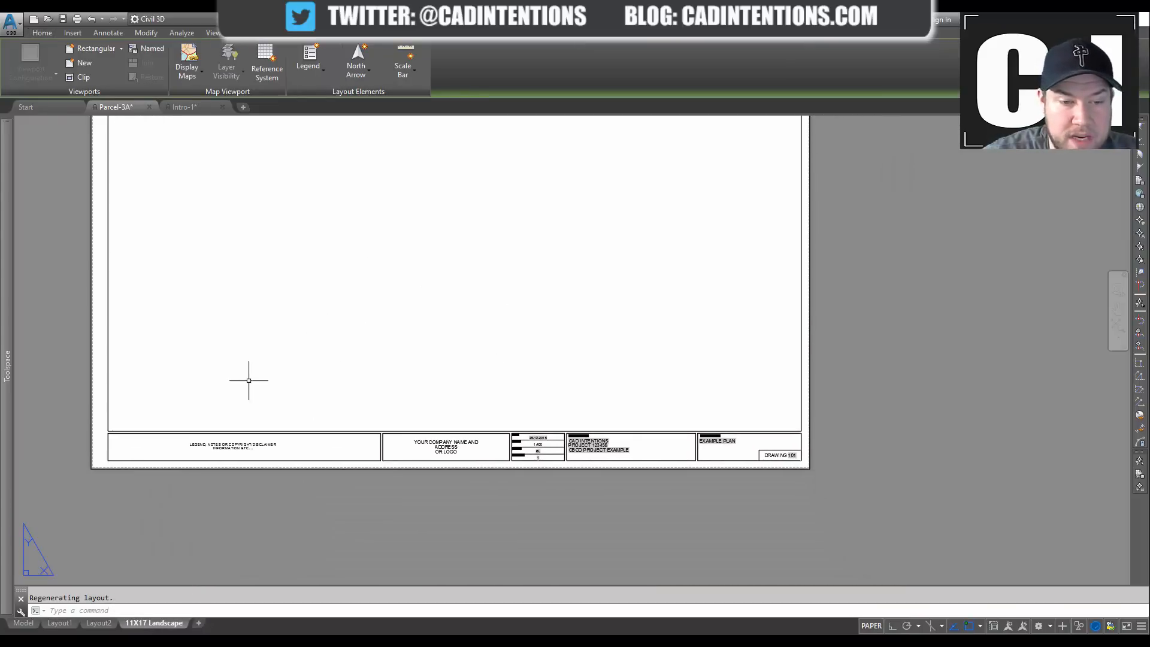
scroll(214, 445, "up", 1)
middle_click_drag(856, 443, 640, 403)
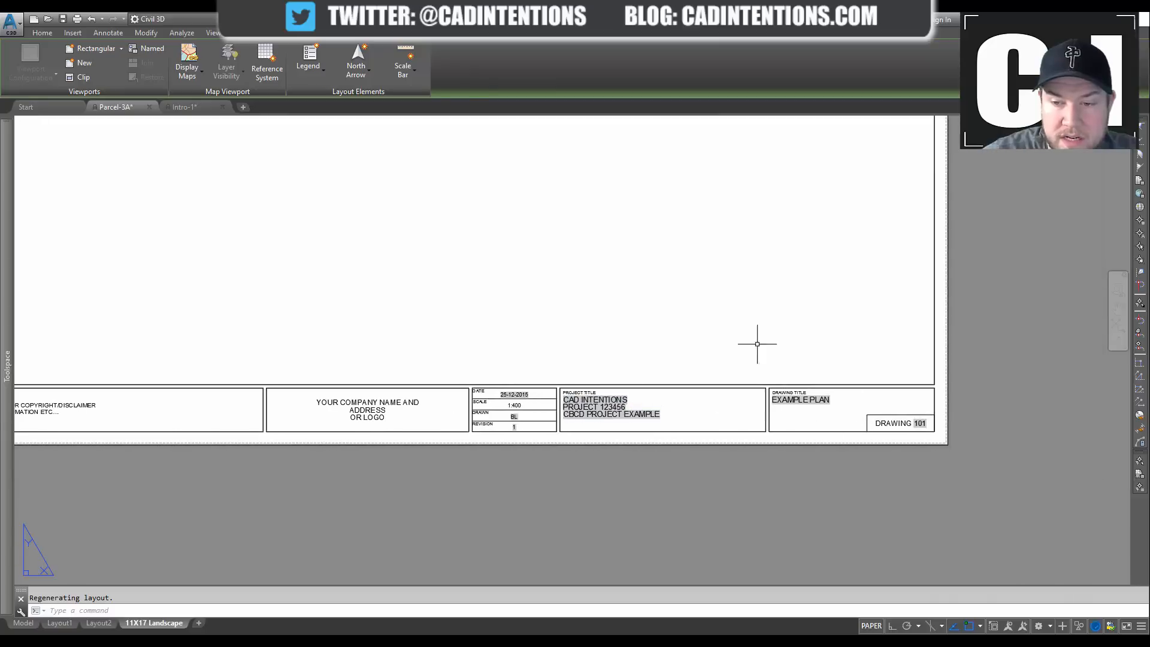
scroll(573, 316, "down", 1)
middle_click_drag(440, 243, 488, 406)
left_click(596, 345)
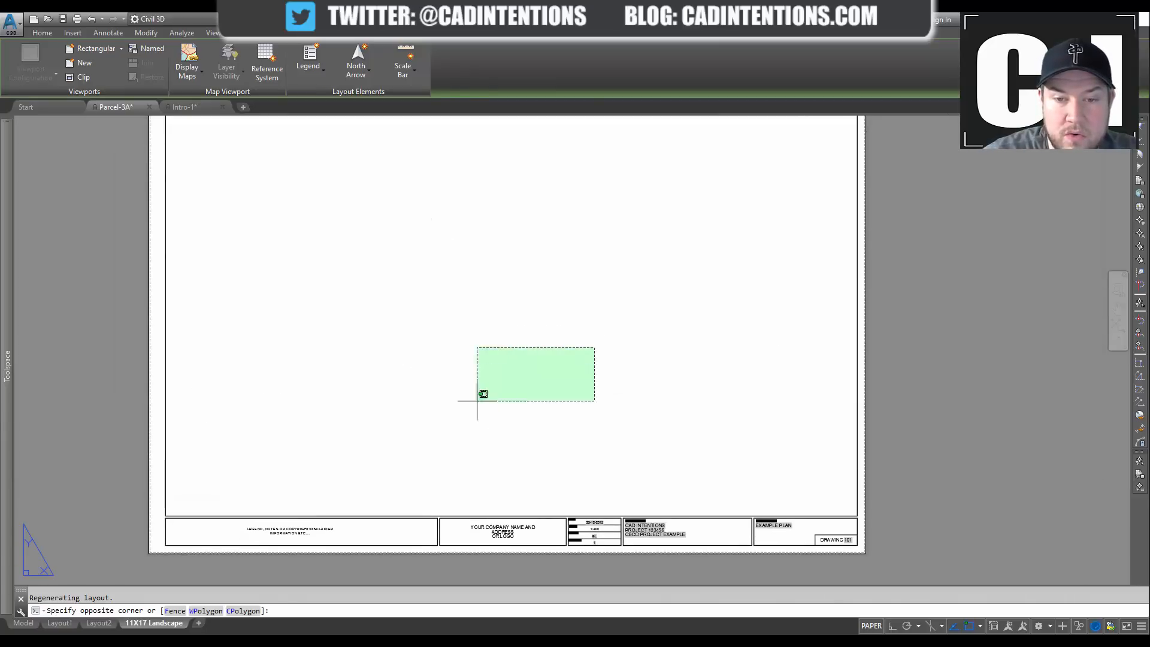
left_click(462, 383)
left_click(497, 307)
scroll(494, 306, "down", 2)
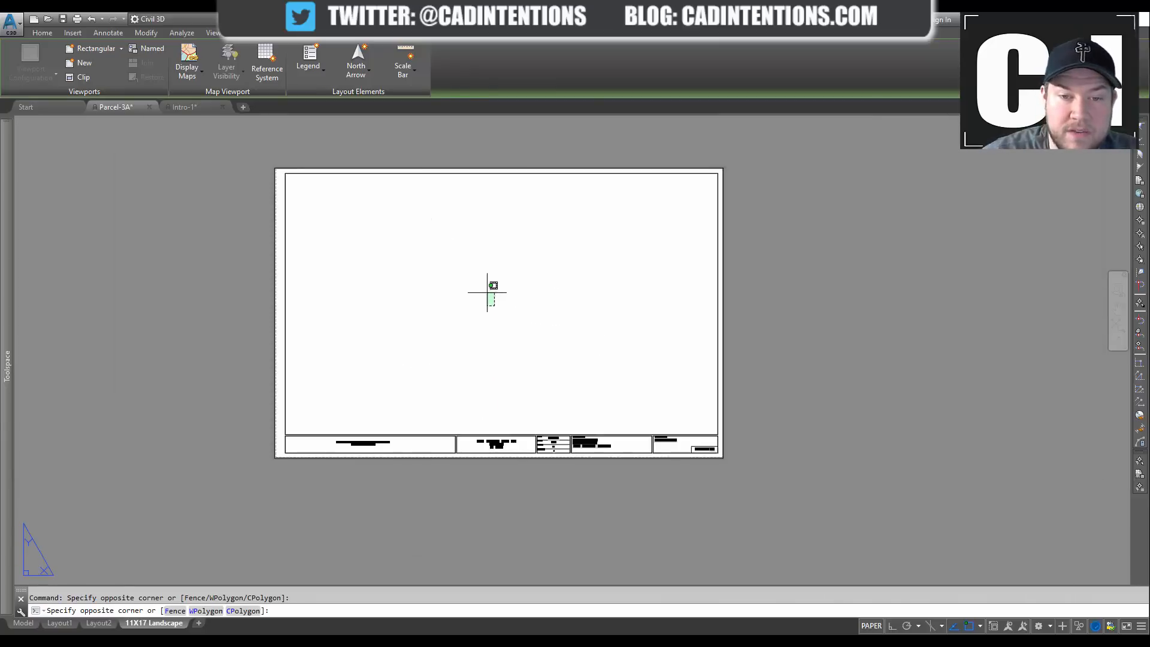
middle_click_drag(487, 290, 444, 335)
left_click(442, 334)
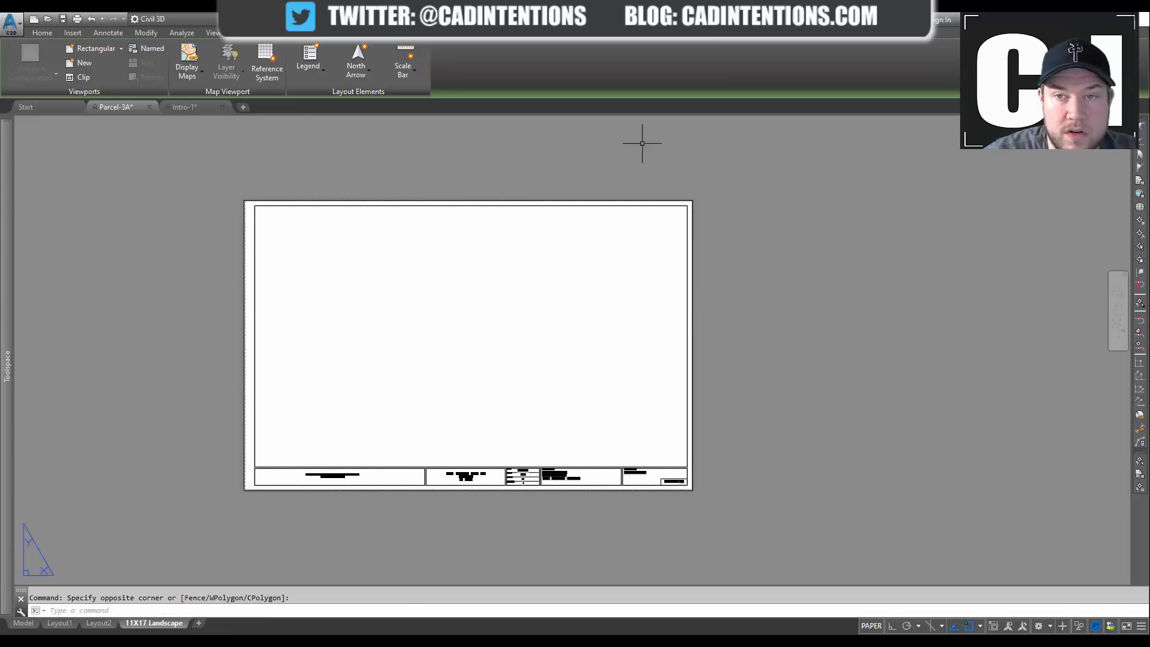
Step: Create a rectangular viewport on the sheet, from the border's upper-left corner to the title block's top edge at the left side of the project title cell
left_click(730, 40)
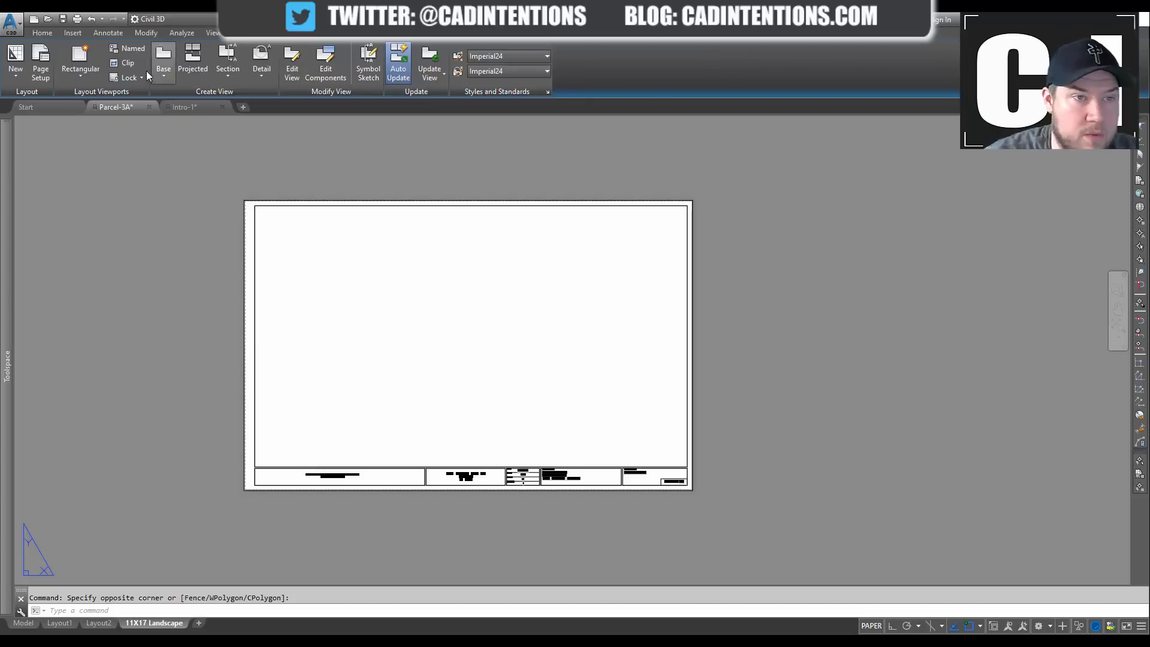
left_click(15, 74)
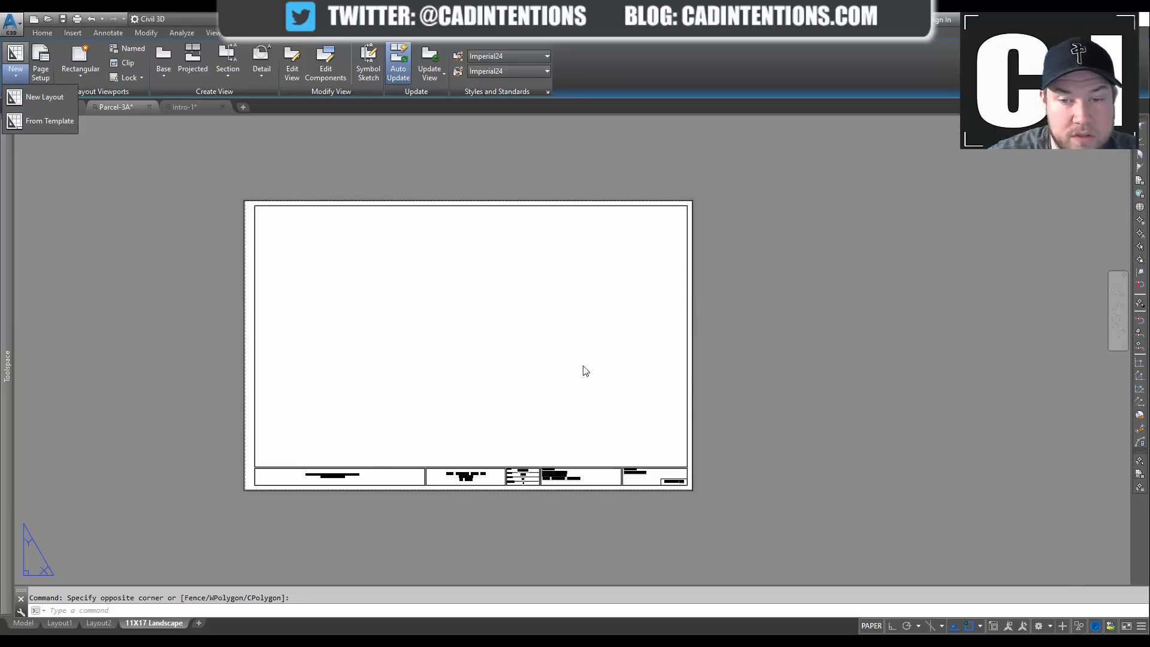
left_click(185, 229)
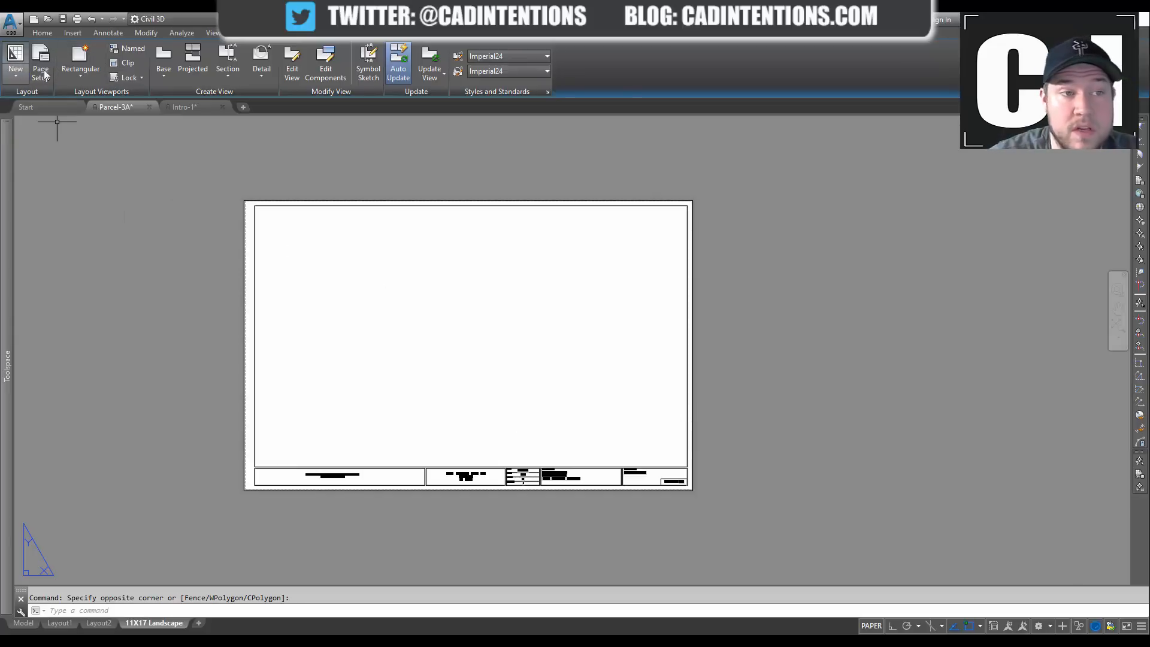
left_click(67, 81)
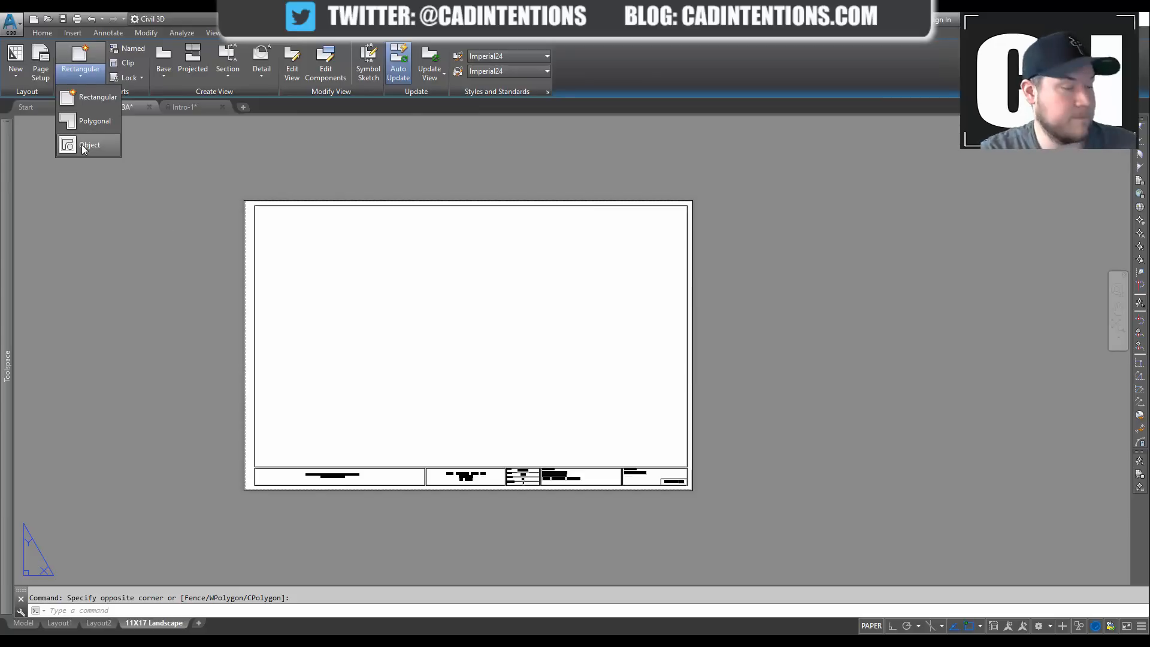
left_click(72, 99)
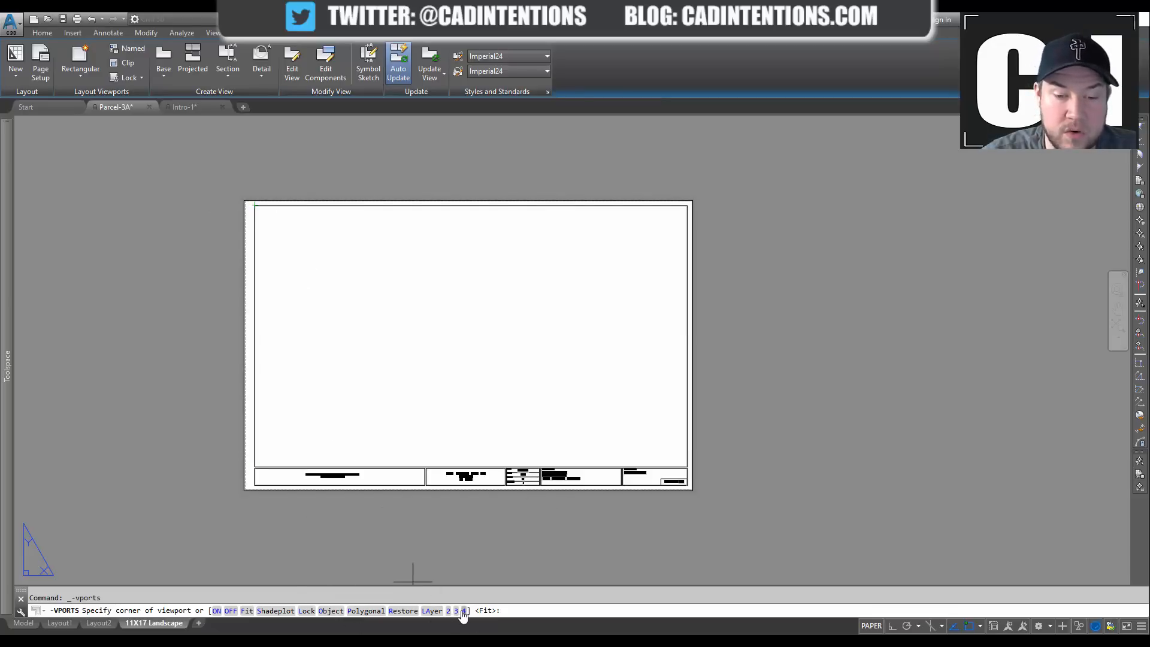
left_click(254, 205)
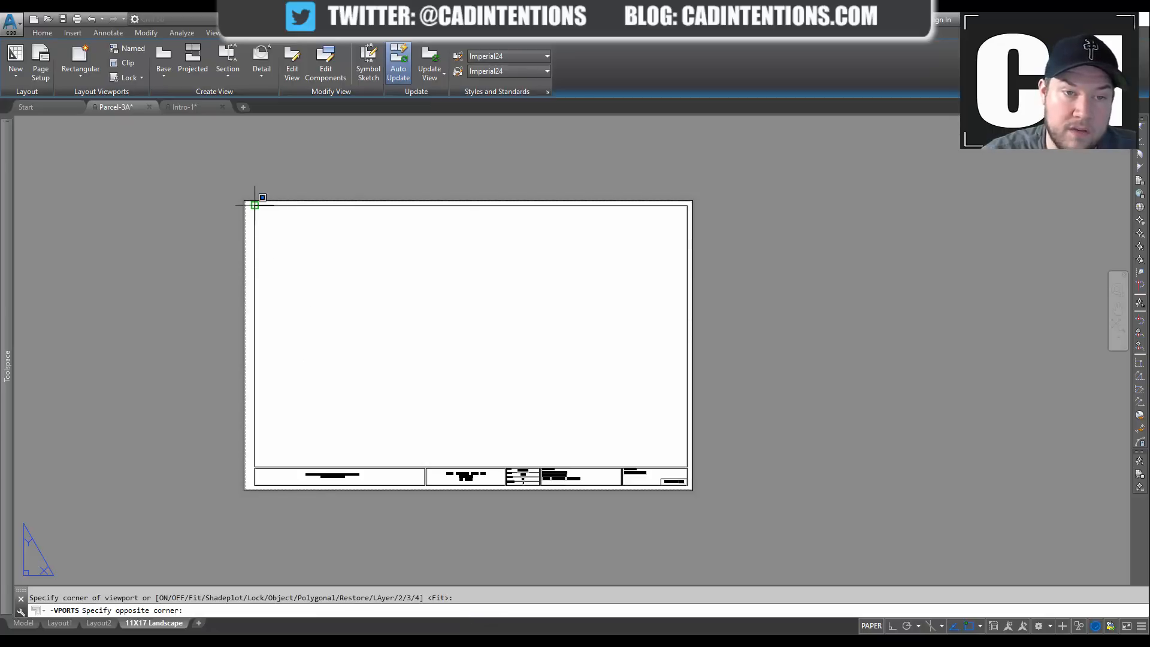
scroll(497, 447, "up", 3)
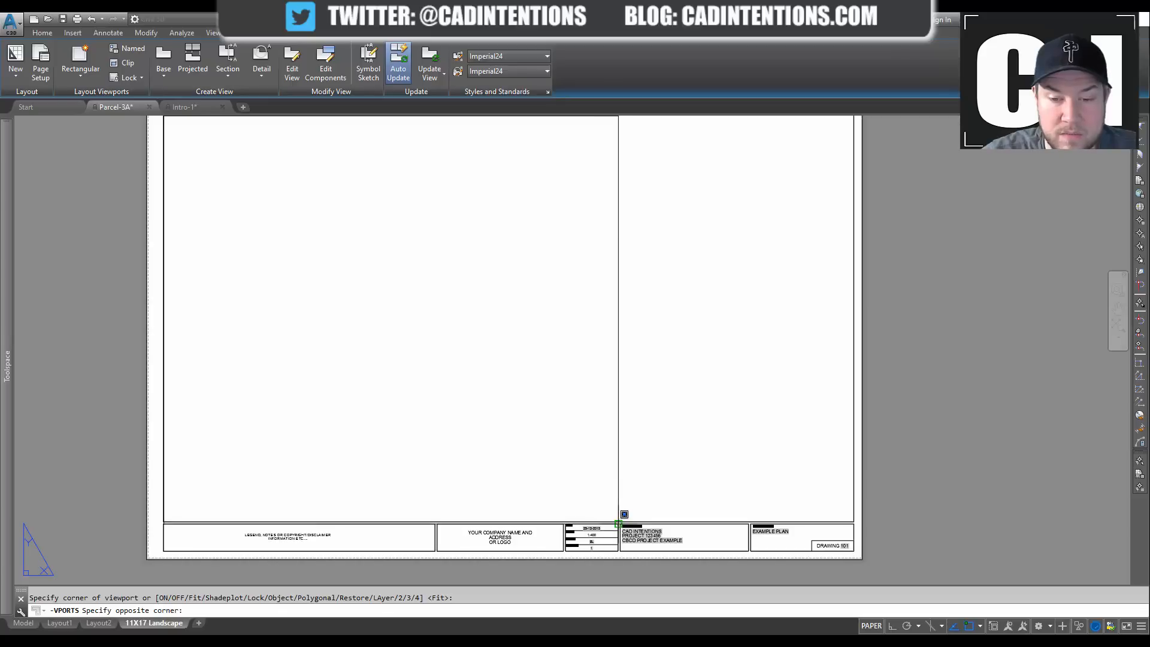
left_click(618, 521)
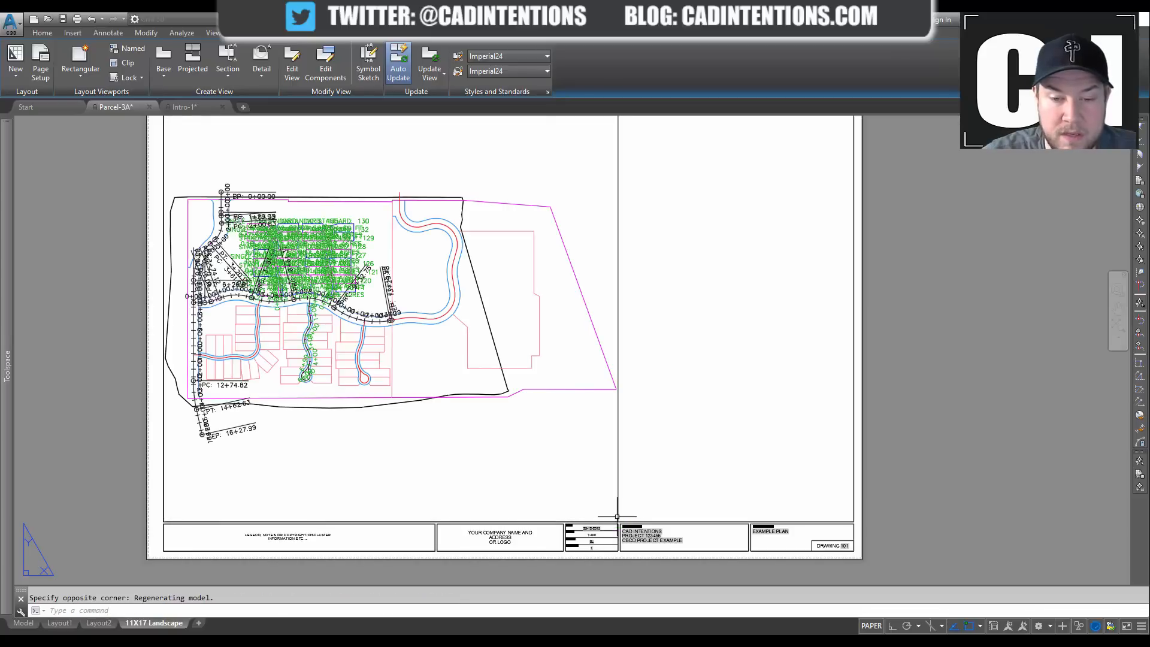
scroll(493, 409, "down", 2)
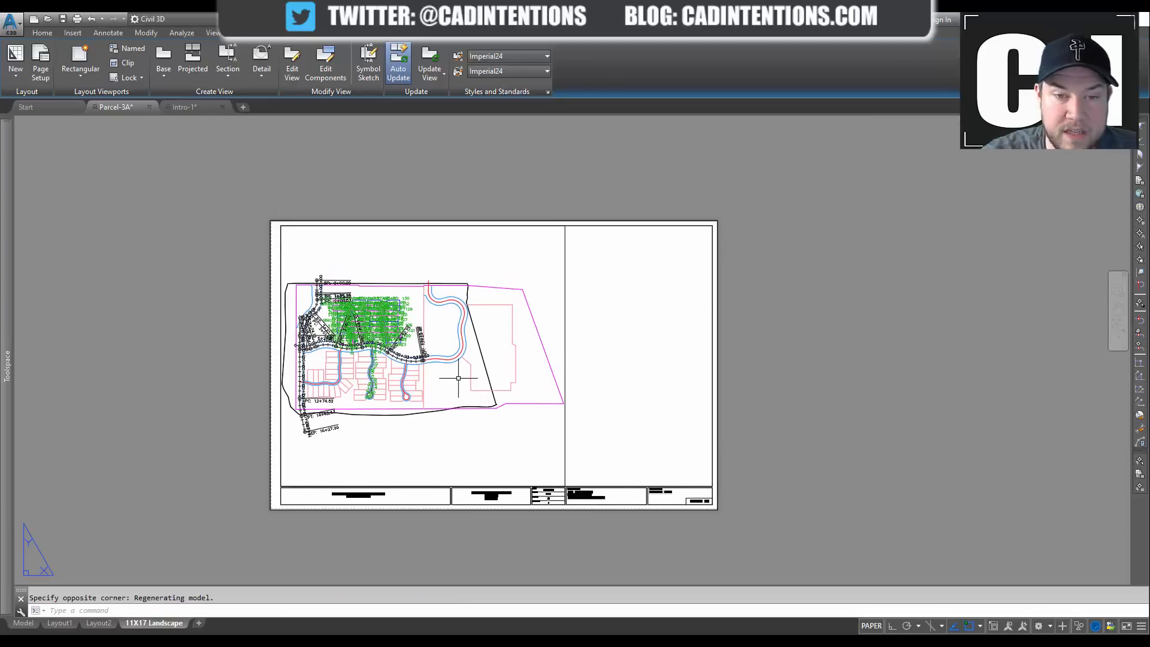
Step: Enlarge the site plan inside the viewport around the upper lots and roads, regenerate it, and return to paper space
scroll(460, 379, "up", 2)
double_click(424, 386)
scroll(424, 385, "up", 4)
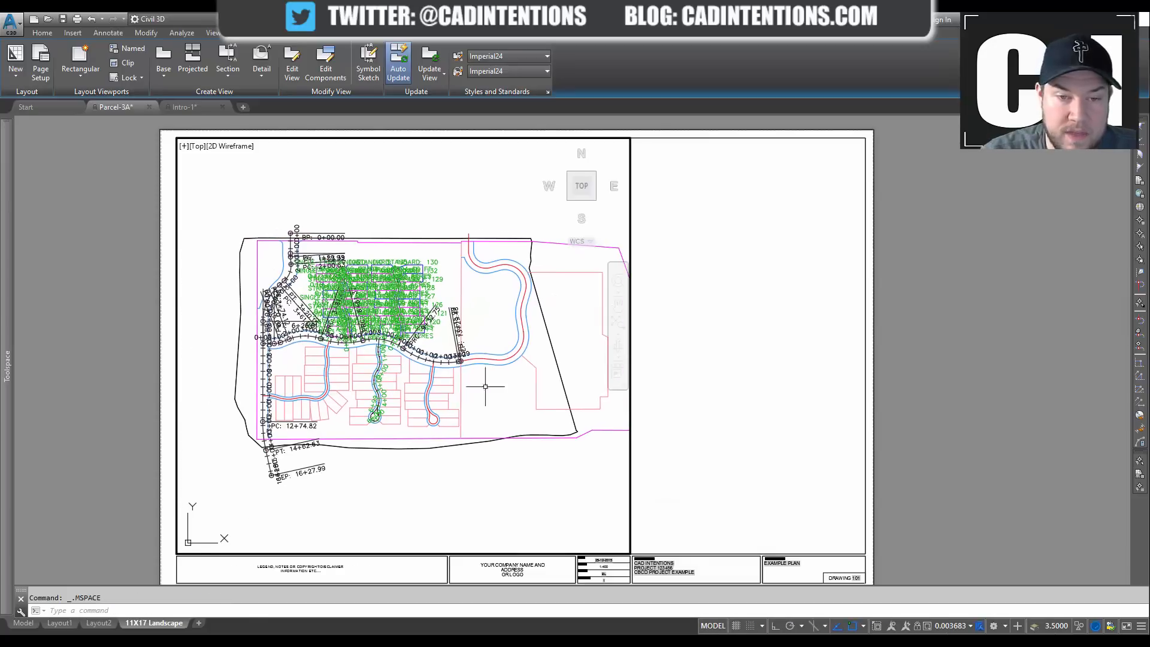
middle_click_drag(383, 329, 449, 341)
type("regen")
key("Return")
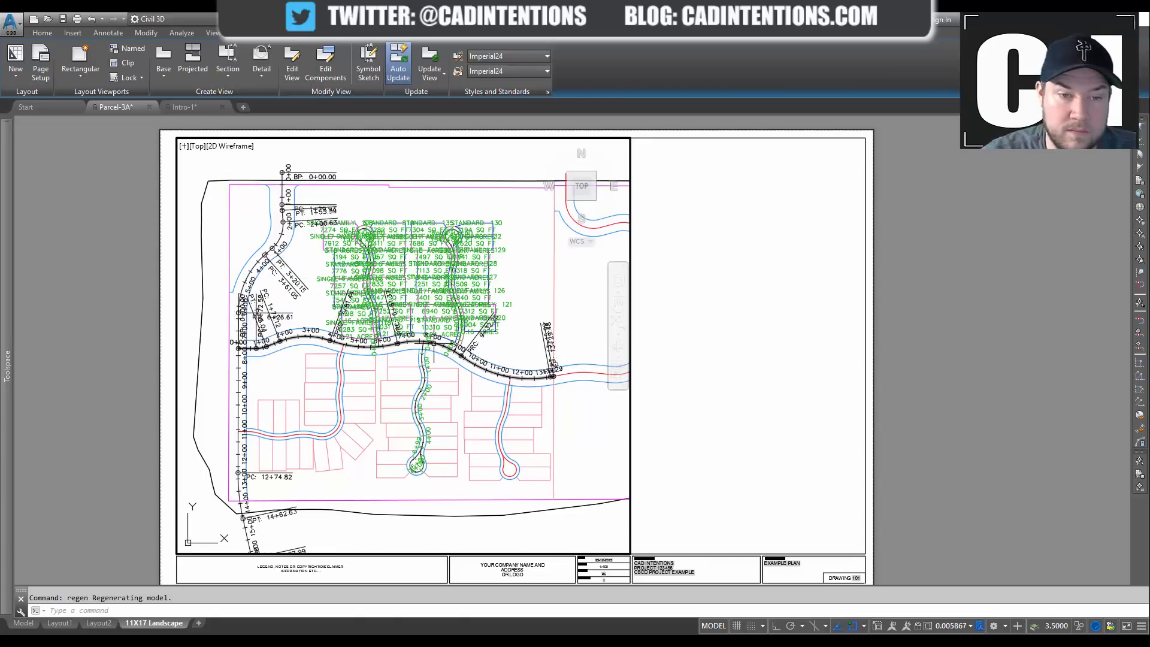
key("Escape")
double_click(706, 379)
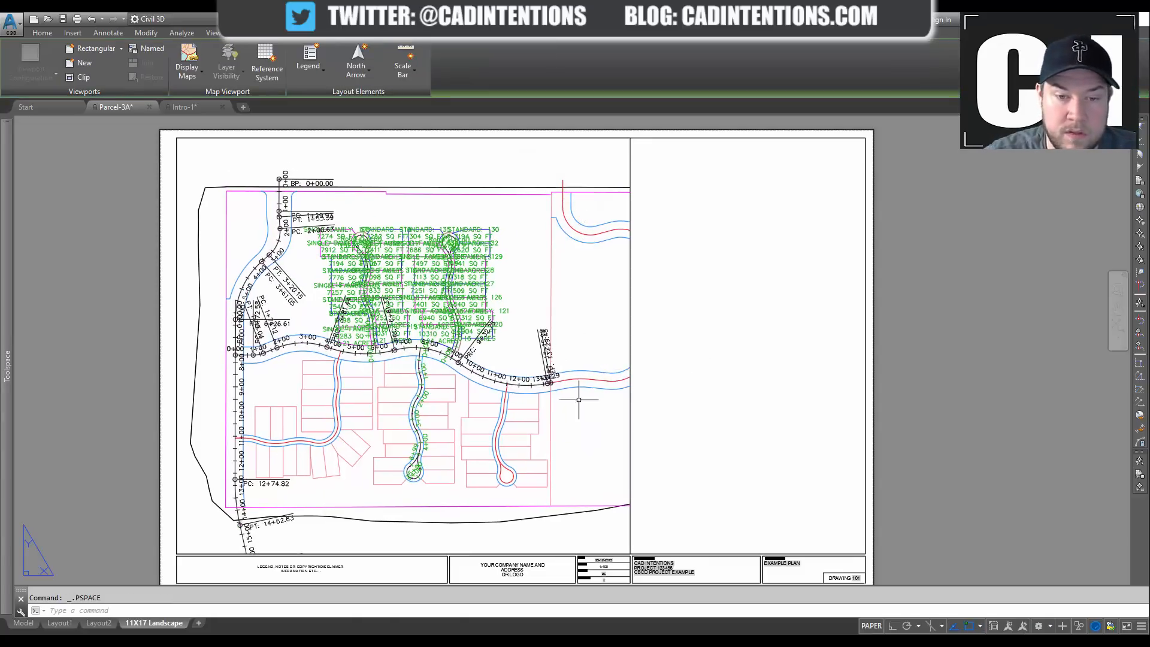
Step: Select the site plan viewport and set its scale to 1" = 50'
middle_click_drag(578, 410, 550, 352)
key("Escape")
left_click(617, 387)
left_click(553, 362)
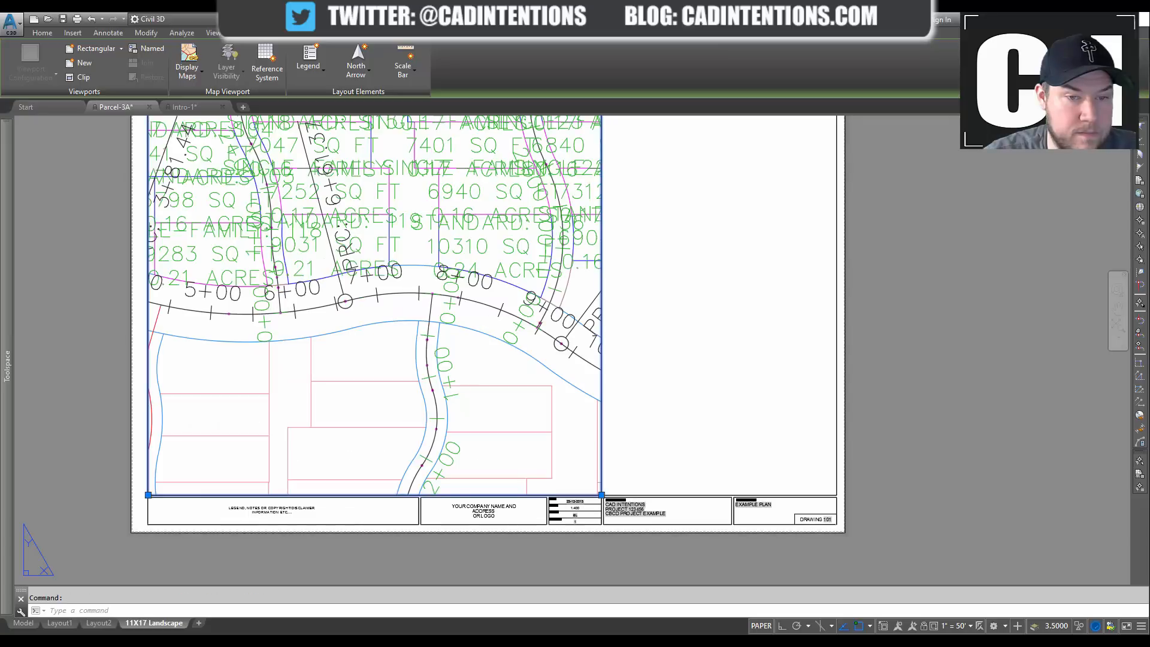
Step: Regenerate the viewport's contents and reposition the plan so both upper cul-de-sacs and their lots fit inside, finishing in paper space
double_click(235, 379)
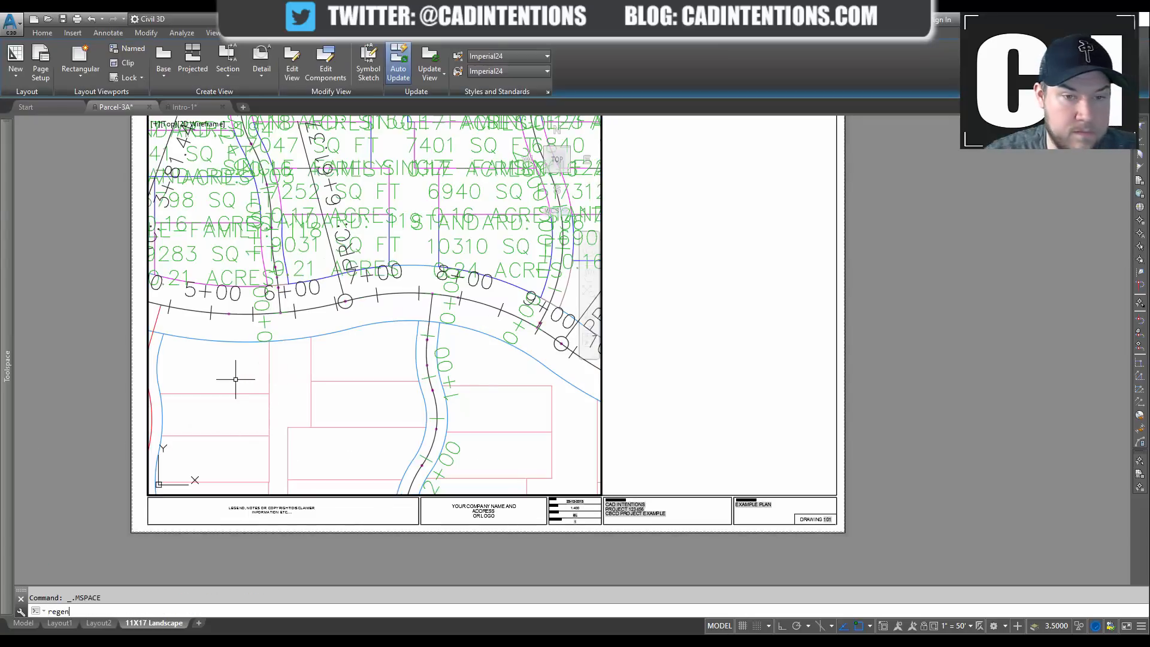
key("Return")
mouse_move(355, 278)
middle_mouse_down()
mouse_move(388, 334)
mouse_move(396, 401)
middle_mouse_up()
scroll(367, 361, "down", 2)
mouse_move(358, 354)
middle_mouse_down()
mouse_move(423, 403)
mouse_move(383, 370)
mouse_move(375, 333)
mouse_move(326, 336)
mouse_move(314, 351)
middle_mouse_up()
double_click(676, 402)
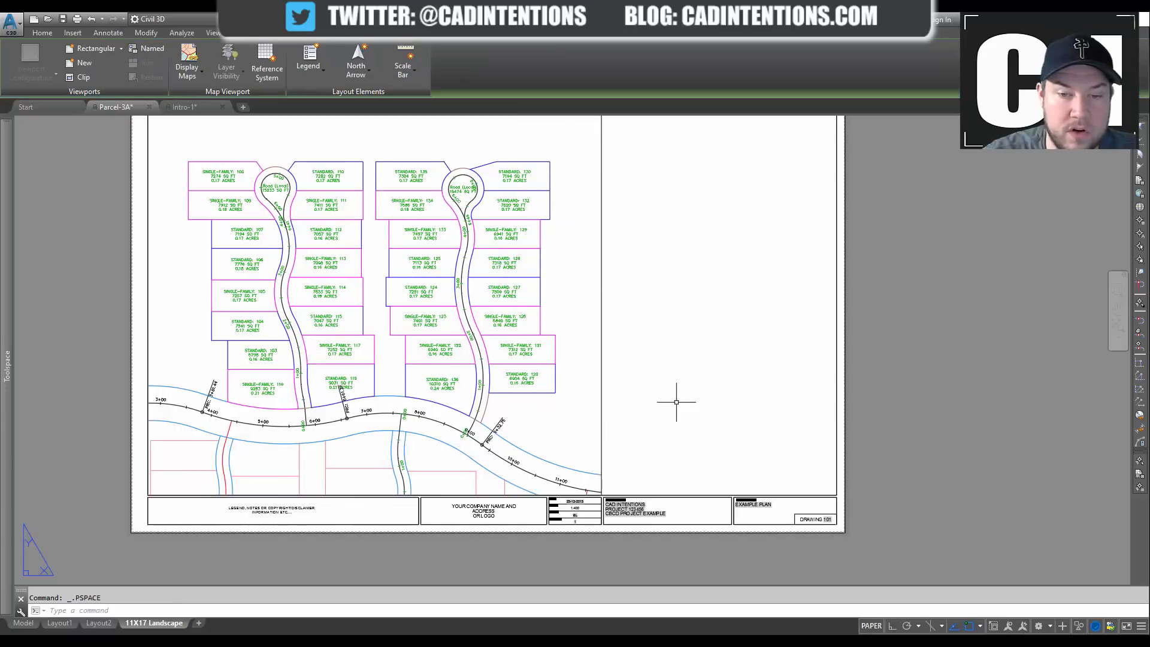
Step: Create a second rectangular viewport in the sheet's lower-right area, ending at the corner where the title block meets the right border
middle_click_drag(653, 378, 586, 422)
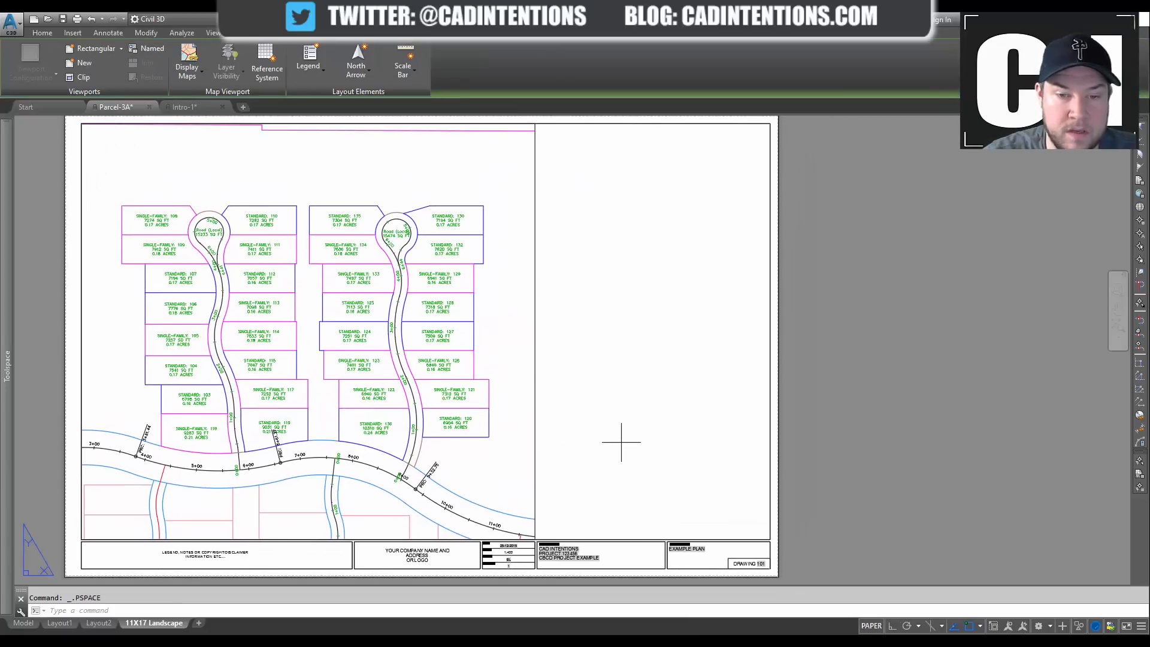
left_click(621, 443)
key("Escape")
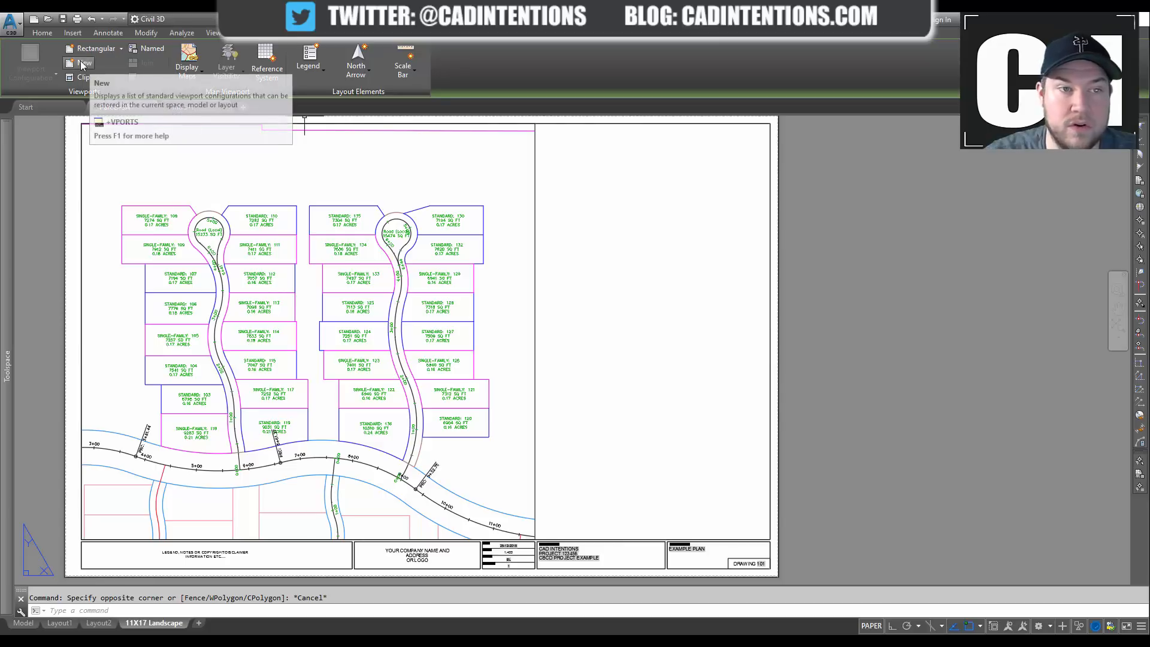
left_click(99, 50)
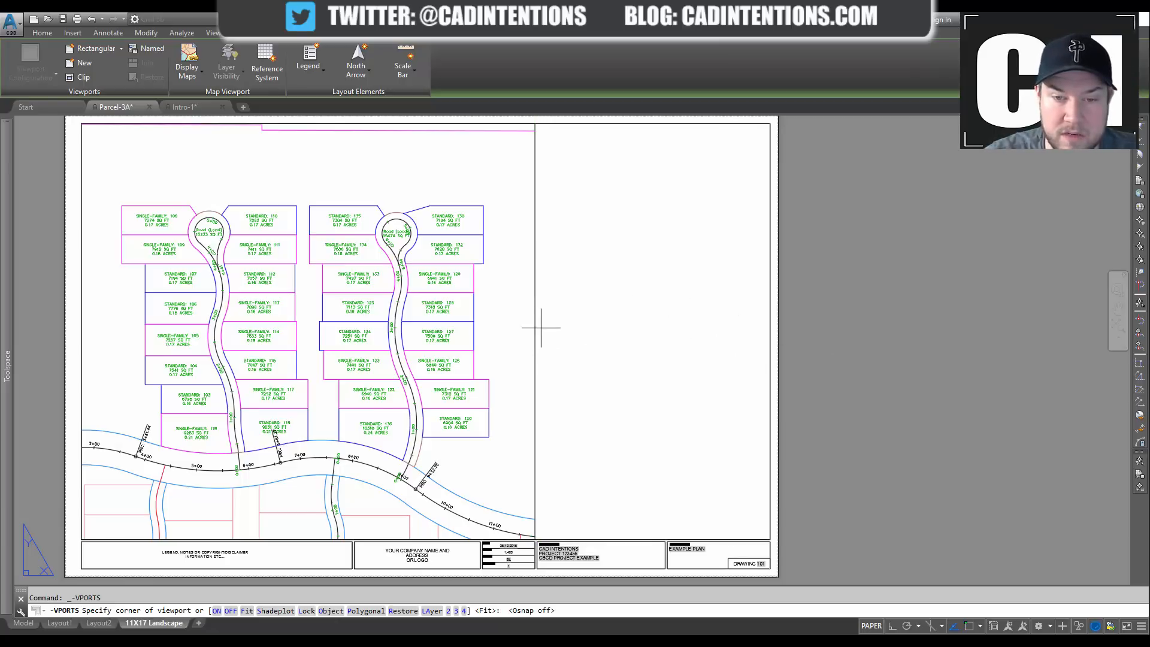
left_click(538, 337)
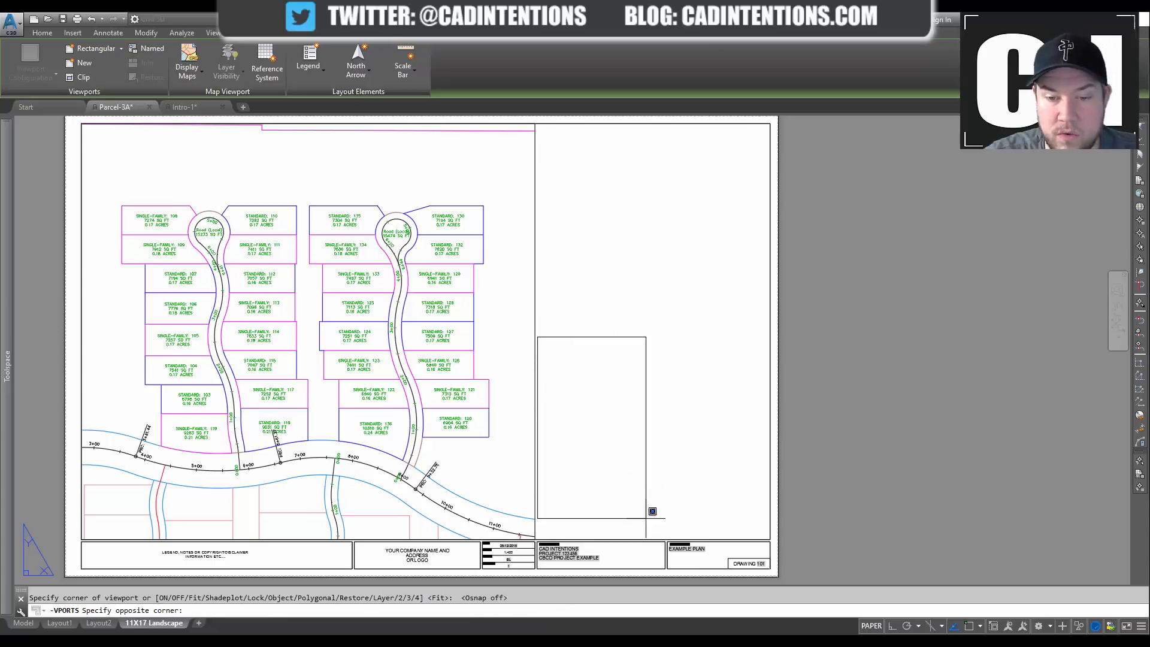
key("F3")
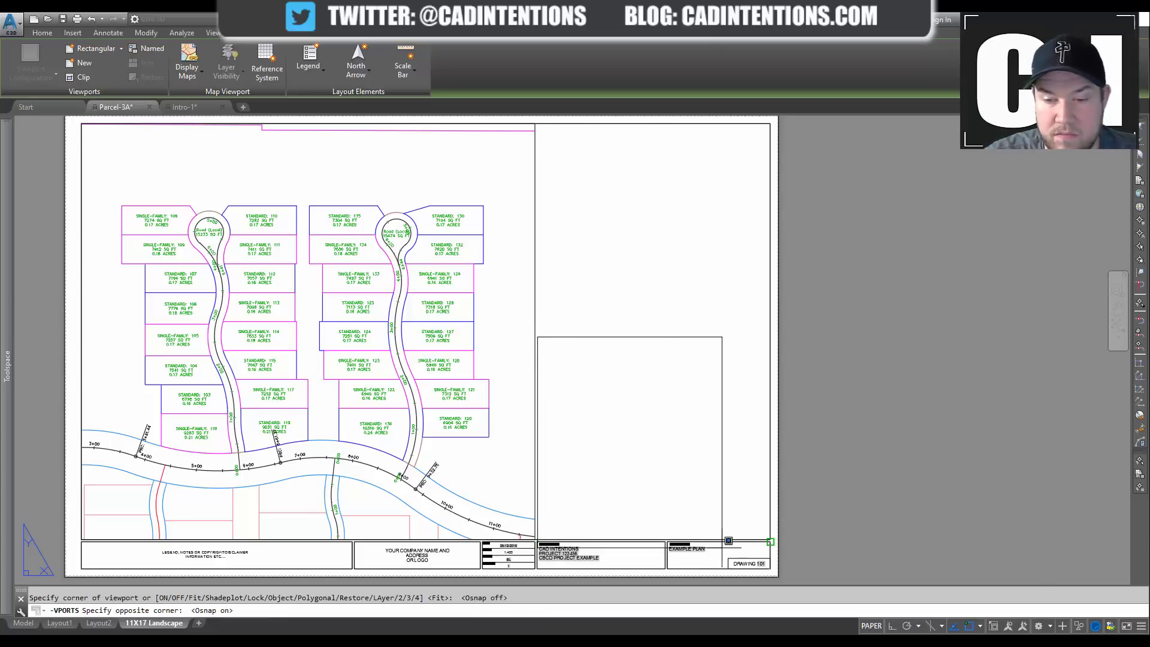
left_click(771, 539)
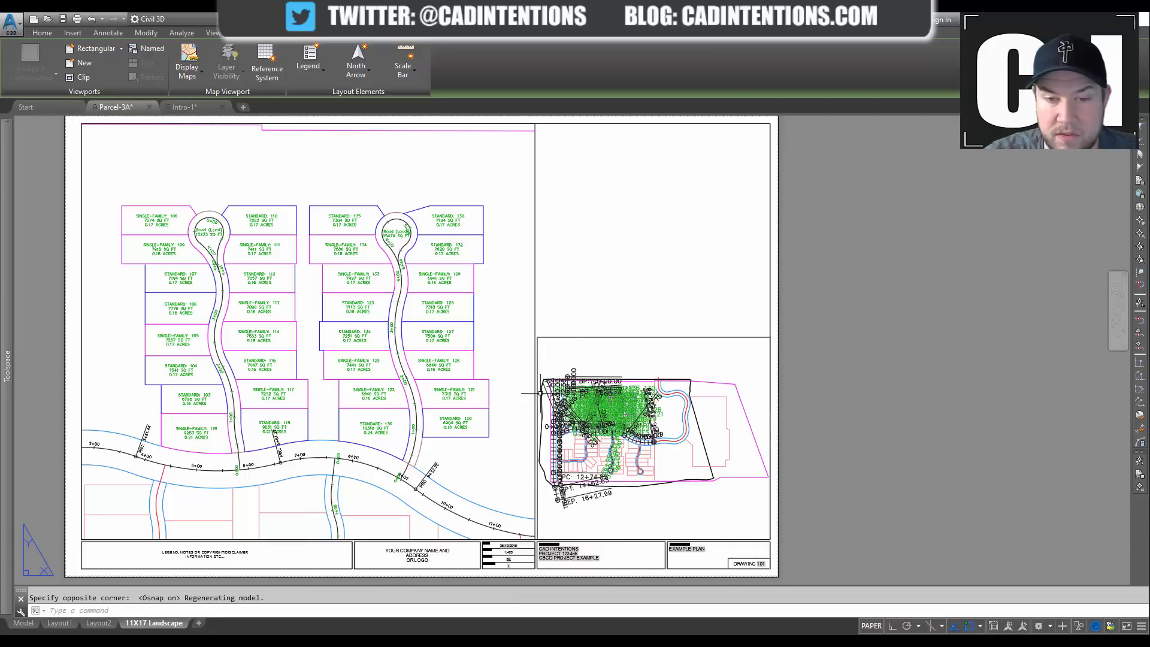
Step: Stretch the lower-right viewport's right edge 0.1 inward from the sheet border and its bottom edge up off the title block
left_click_drag(631, 356, 635, 320)
scroll(758, 337, "up", 4)
left_click(791, 335)
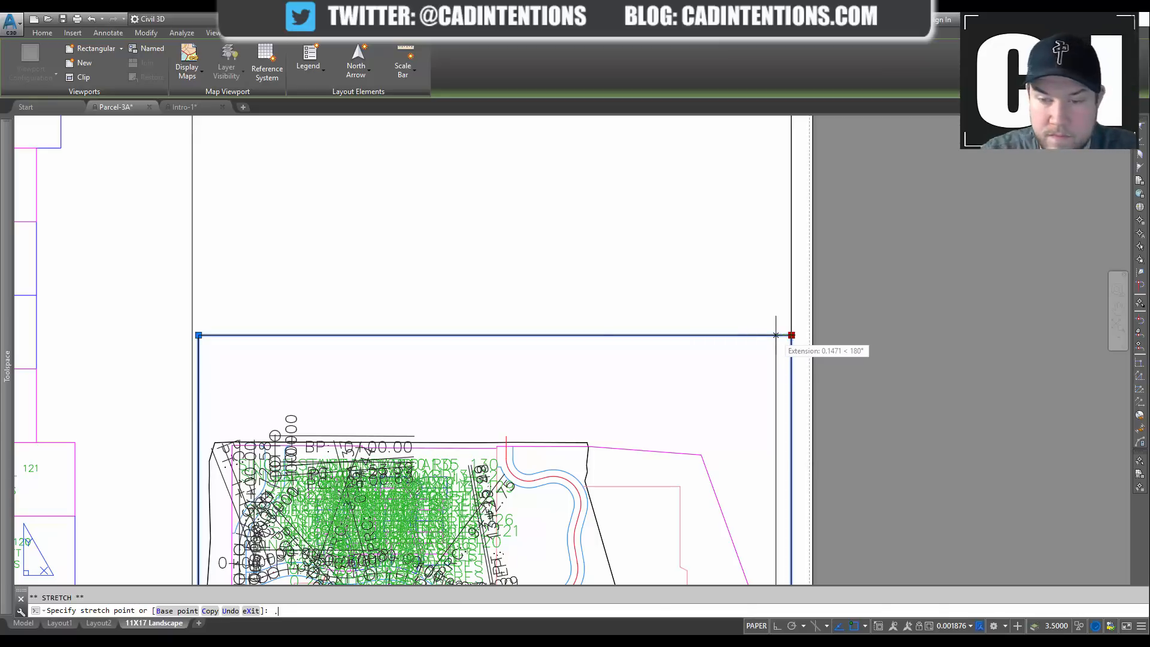
key("Return")
left_click(770, 335)
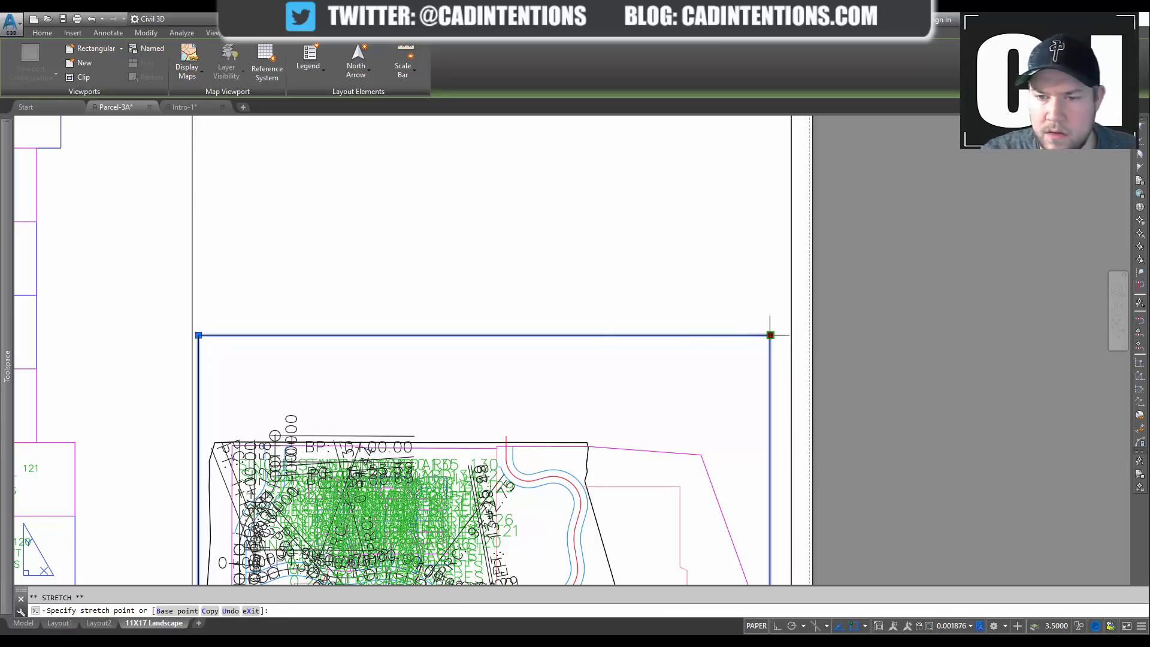
key("Return")
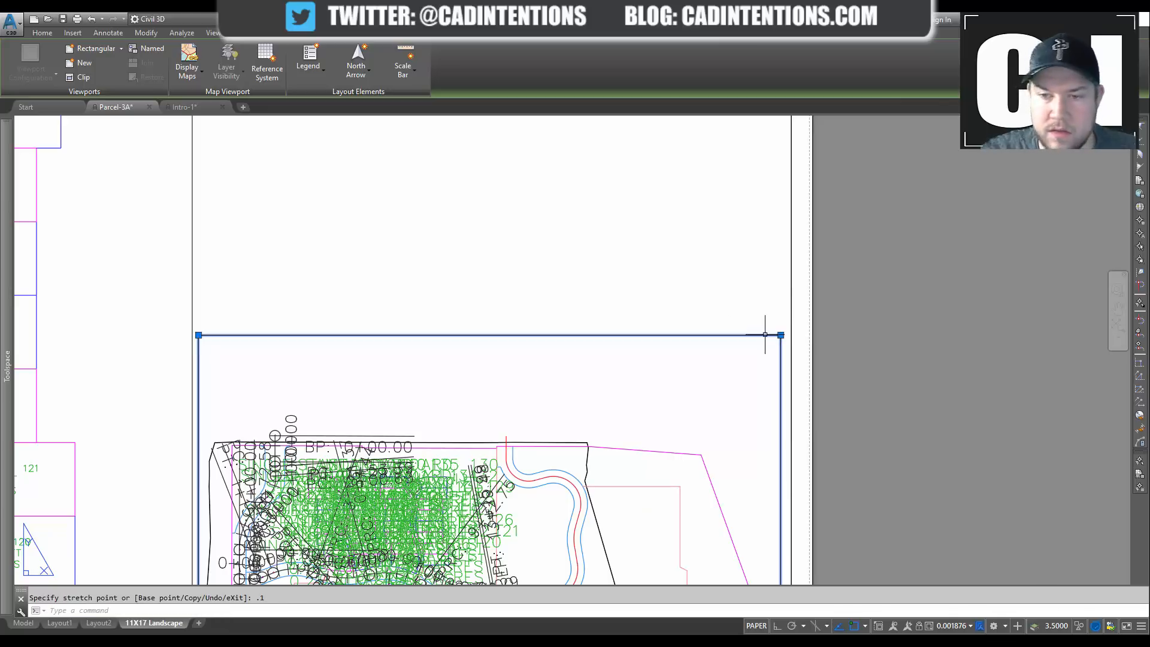
scroll(588, 270, "down", 1)
middle_click_drag(536, 304, 546, 243)
middle_click_drag(680, 406, 689, 369)
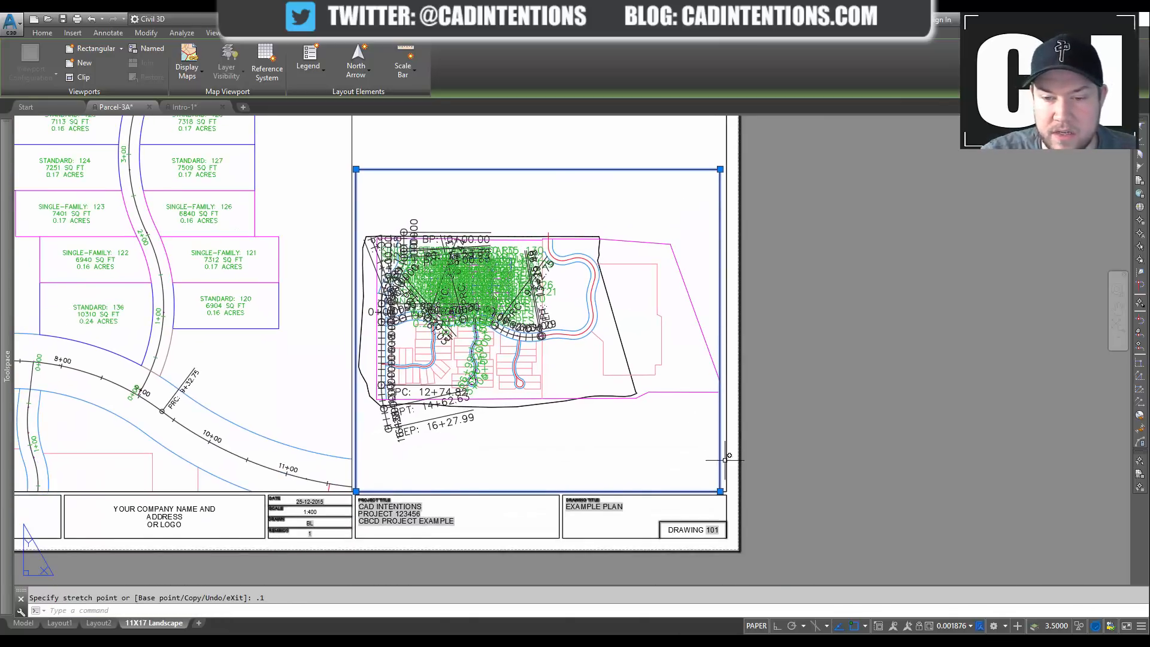
left_click(720, 491)
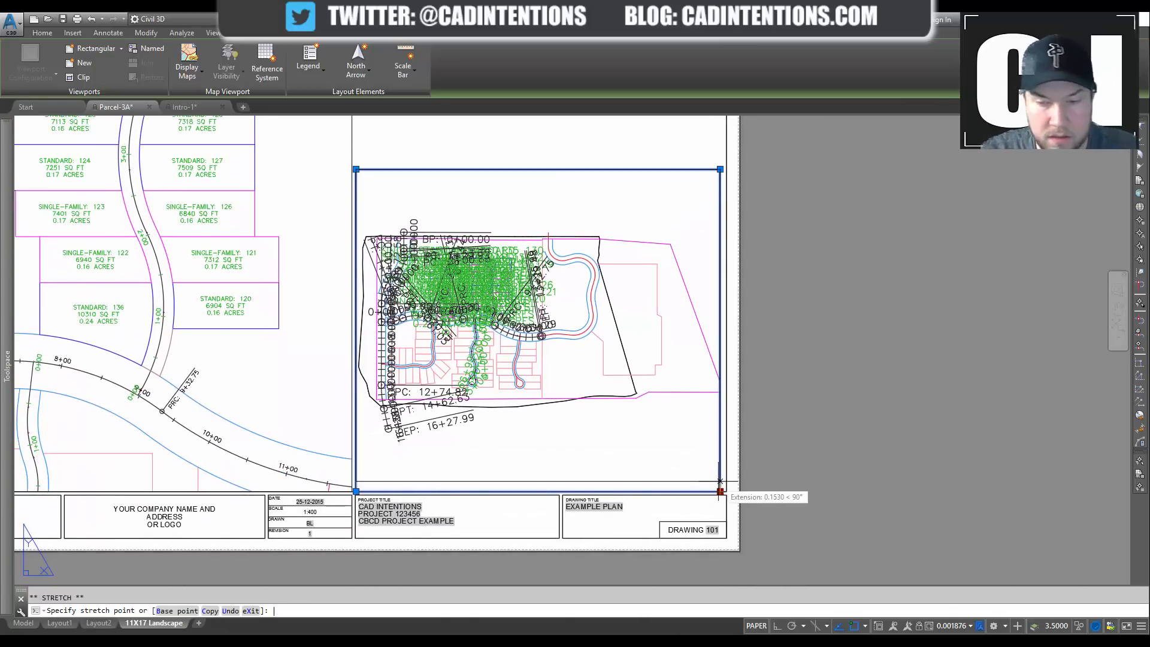
key("Escape")
Step: Select the large site plan viewport and stretch its bottom edge up slightly off the title block
scroll(550, 386, "down", 2)
middle_click_drag(430, 281, 538, 324)
left_click(527, 245)
left_click(497, 244)
left_click(573, 258)
left_click(509, 236)
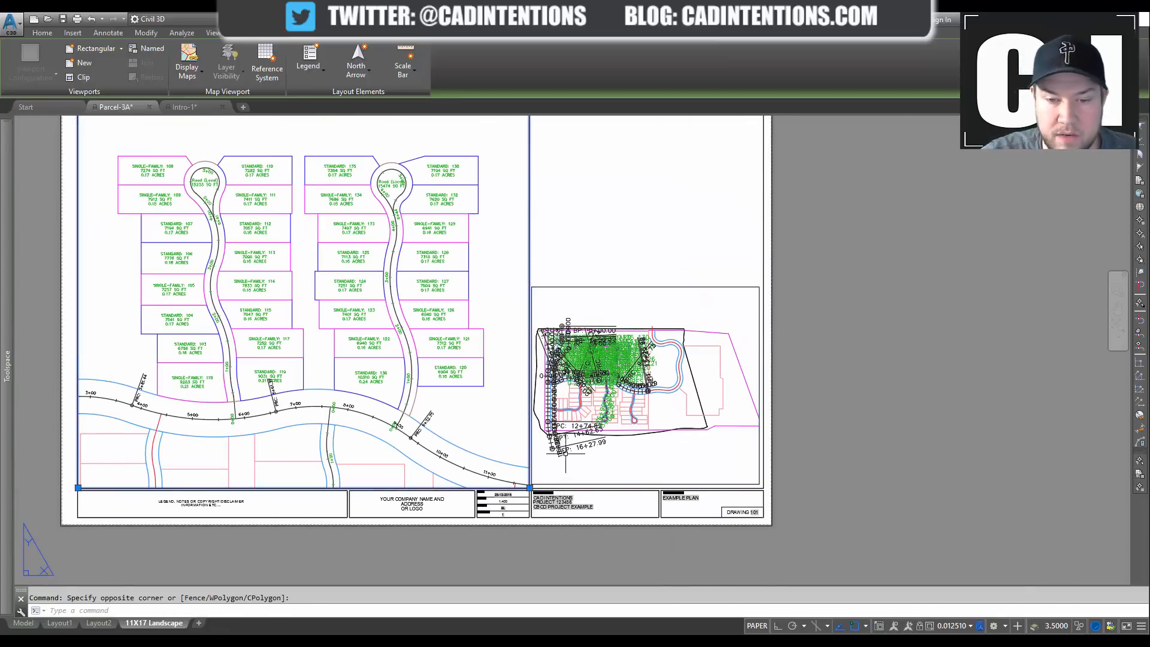
scroll(554, 454, "up", 2)
left_click(515, 506)
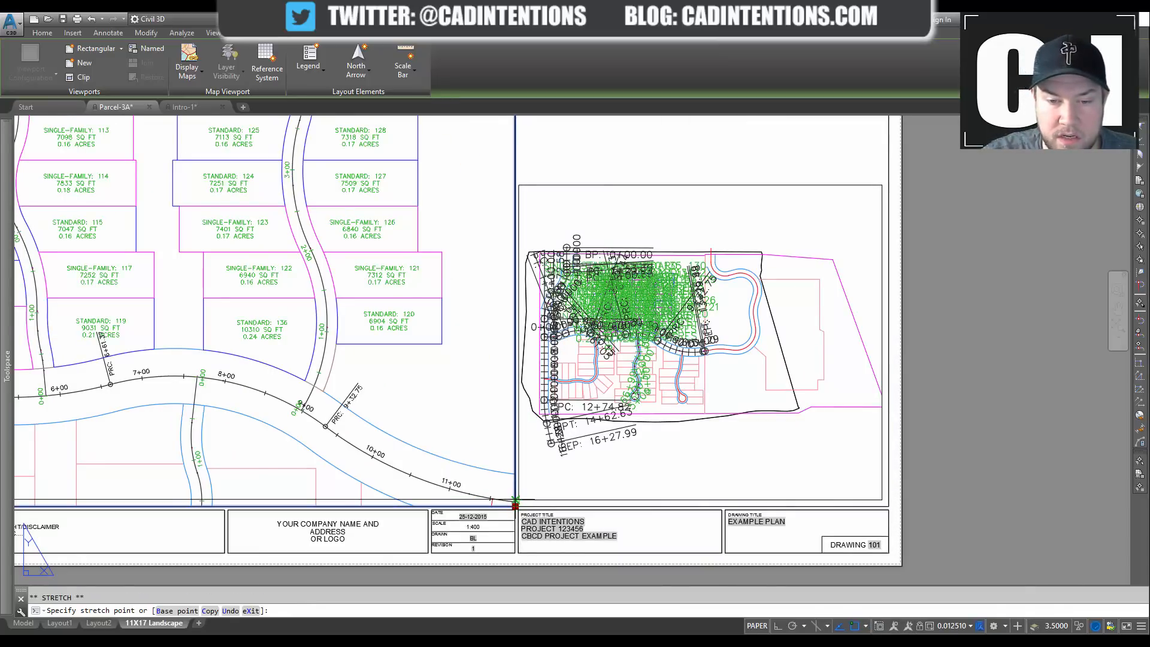
scroll(457, 351, "down", 3)
middle_click_drag(457, 351, 477, 371)
key("Escape")
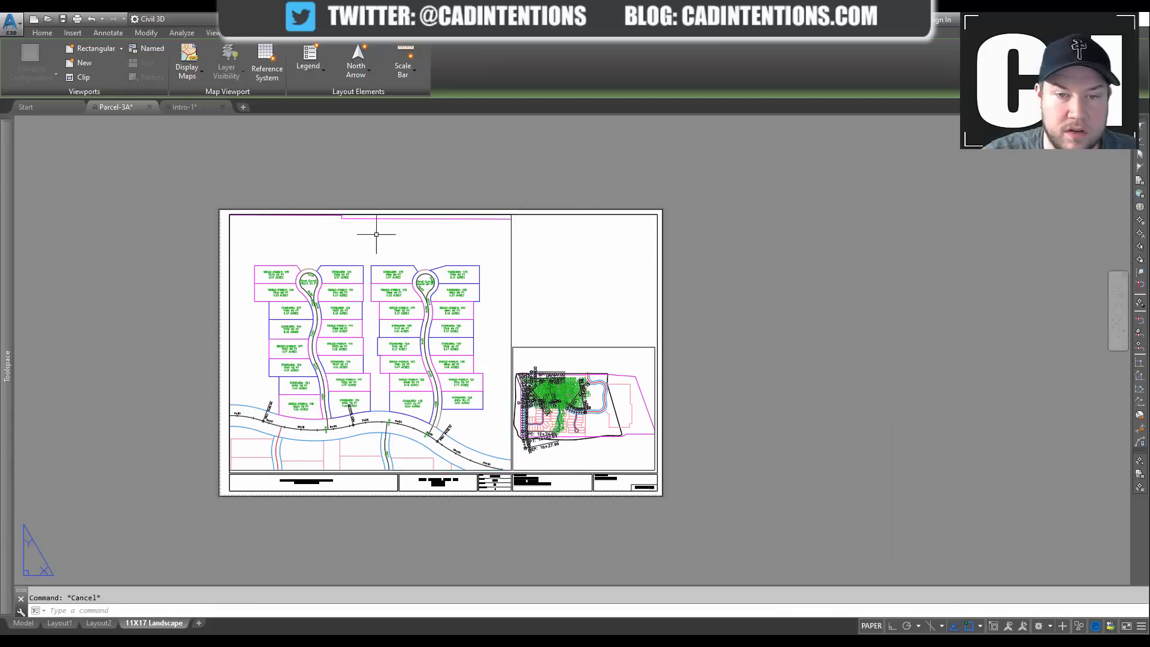
Step: Stretch the large viewport's top edge down 0.1 from the sheet border and its left edge slightly inward
left_click(462, 215)
scroll(507, 216, "up", 4)
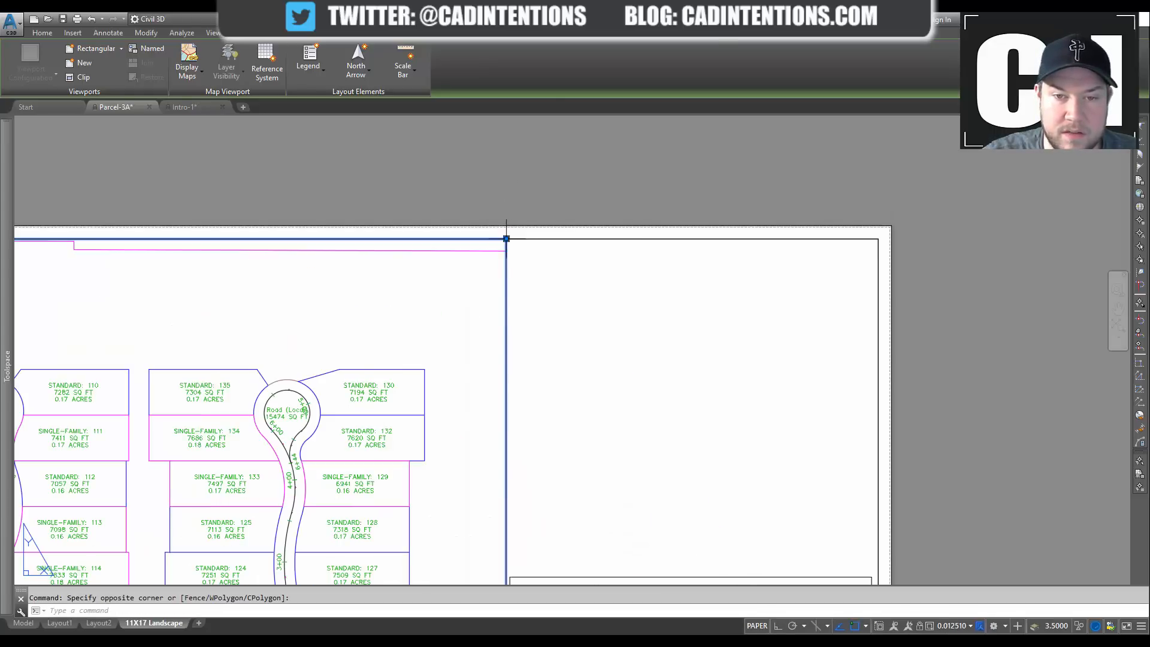
left_click(506, 239)
type(".1")
key("Return")
scroll(397, 277, "down", 6)
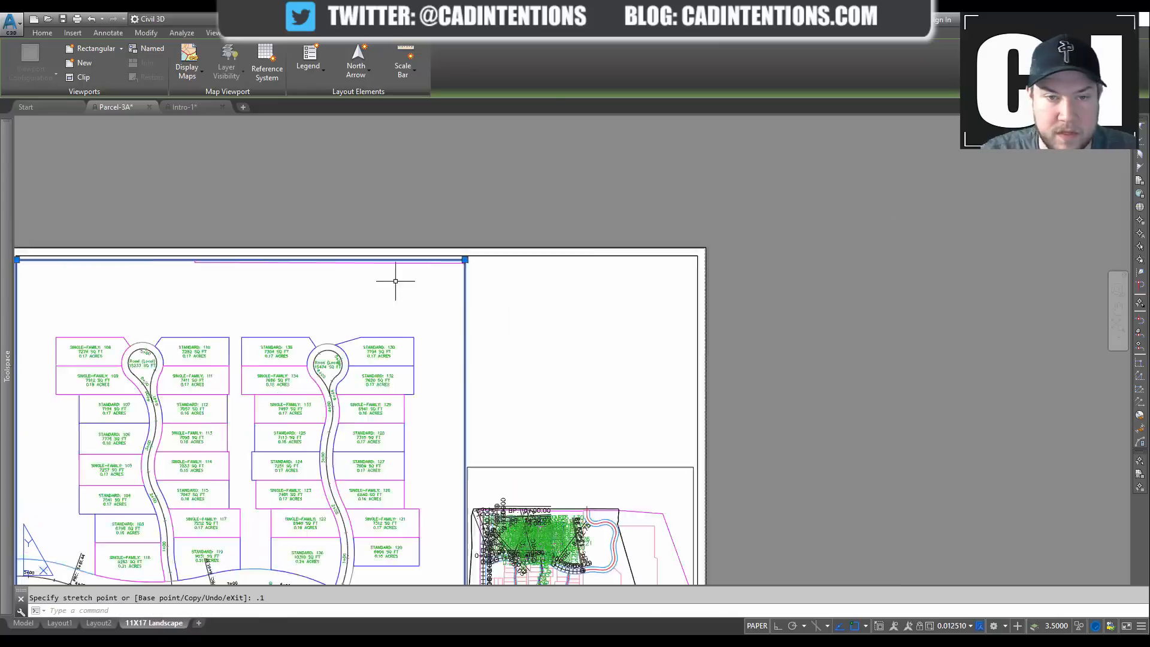
scroll(363, 261, "up", 5)
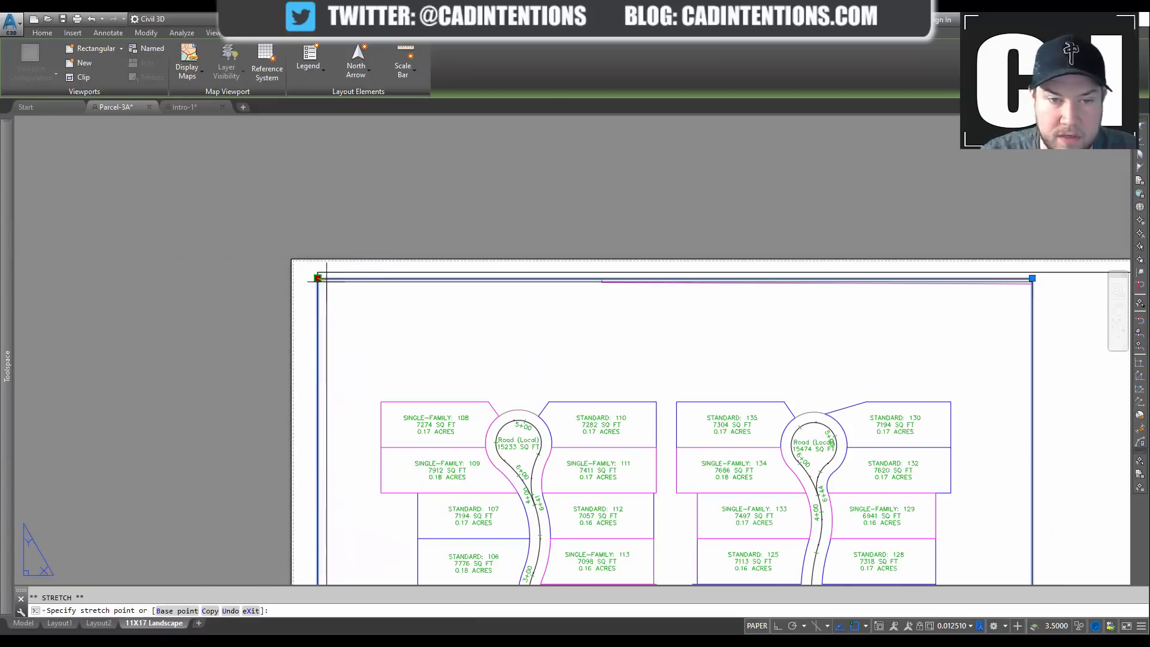
left_click(318, 278)
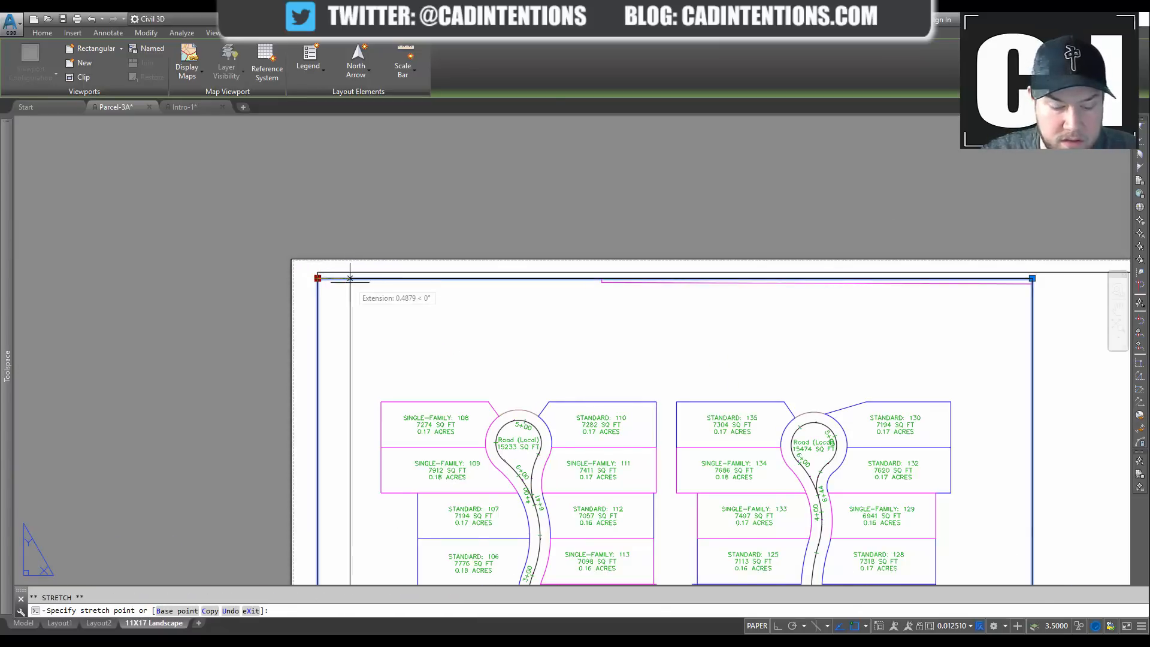
scroll(372, 269, "down", 5)
key("Escape")
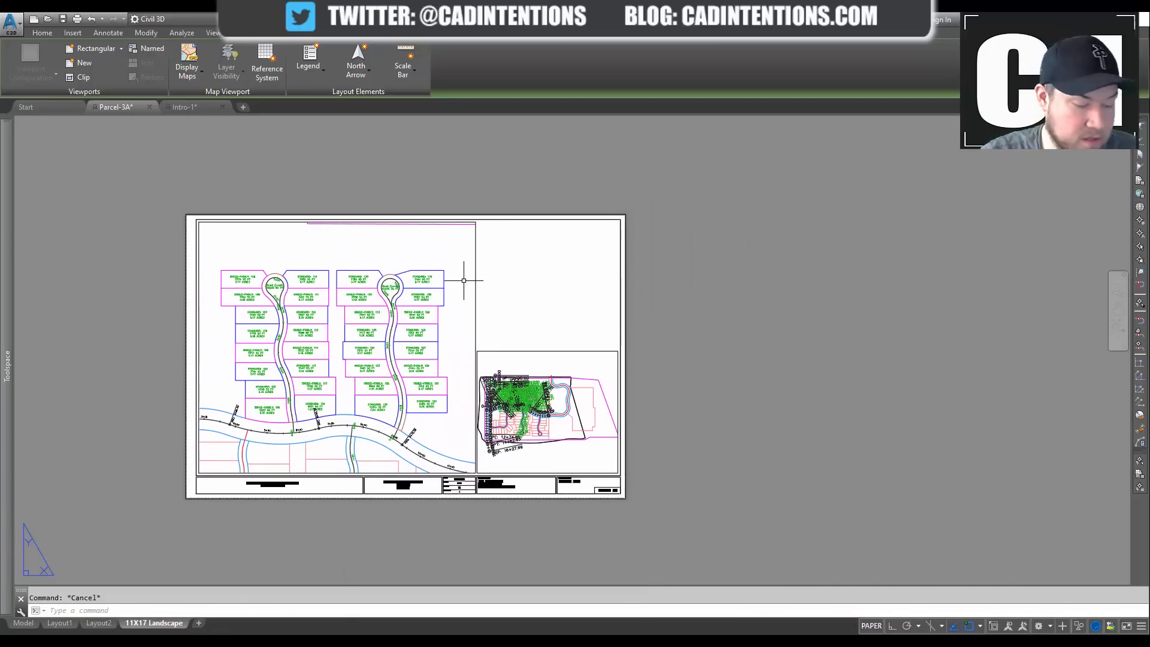
Step: Draw a circle on the sheet, nearly filling the empty area above the lower-right viewport
scroll(498, 223, "up", 2)
middle_click_drag(539, 270, 569, 248)
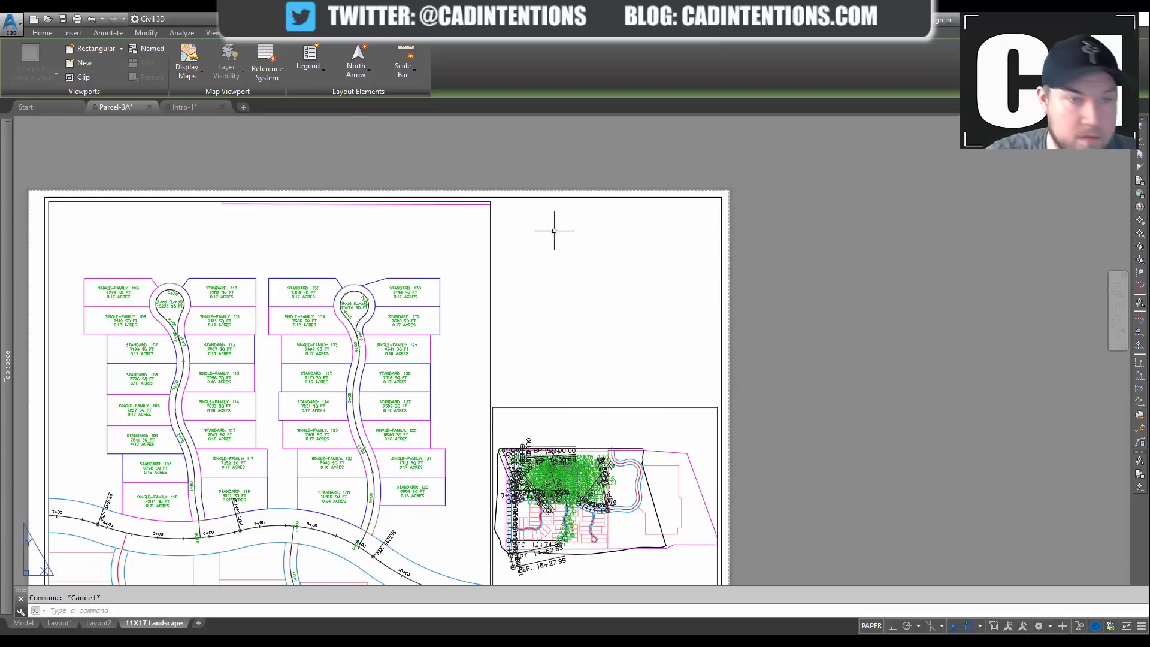
type("c")
key("Return")
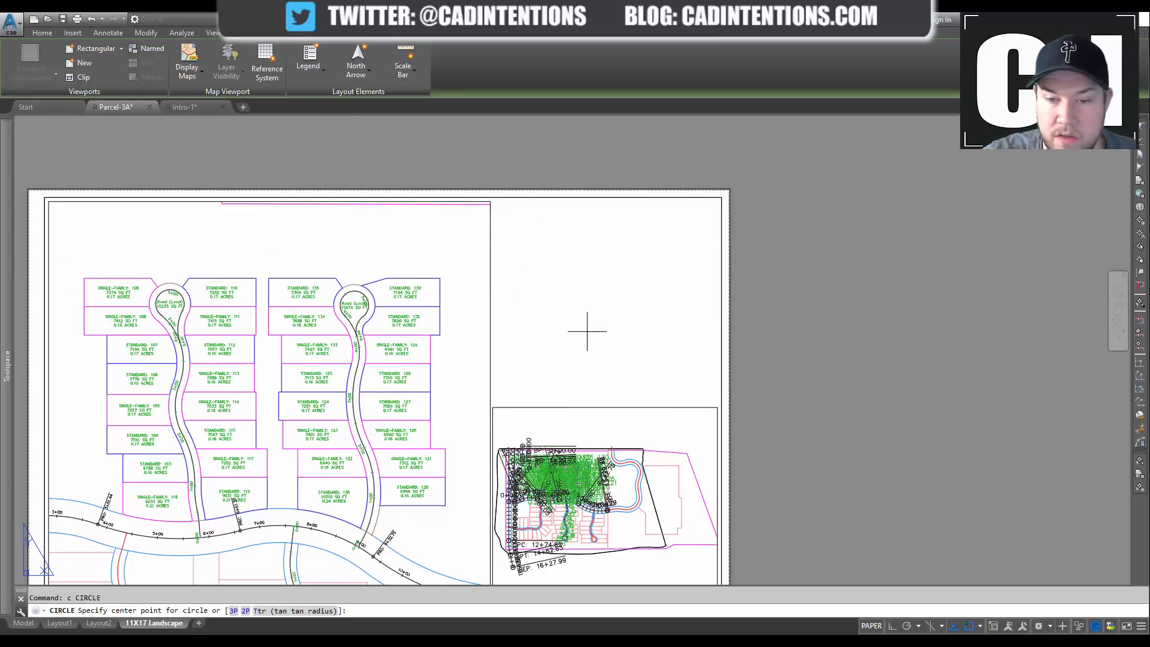
left_click(606, 292)
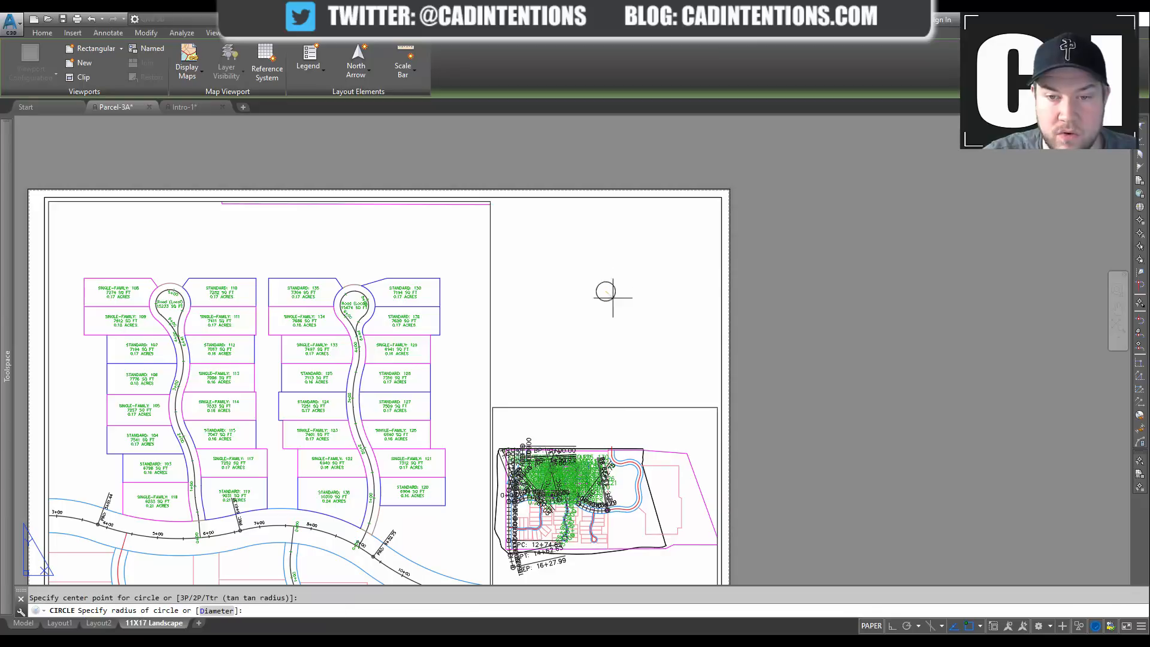
left_click(681, 347)
Step: Move the circle slightly down to center it in the empty area above the lower-right viewport
left_click(688, 359)
left_click(649, 335)
type("m")
key("Return")
left_click(626, 288)
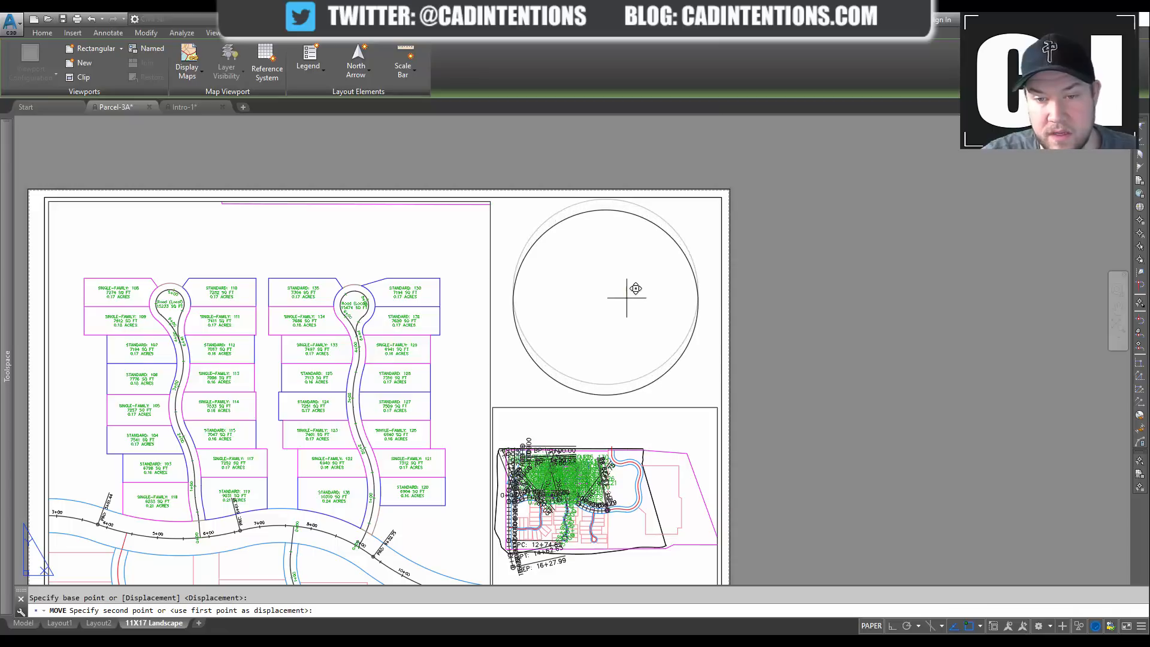
left_click(626, 294)
left_click(698, 353)
left_click(645, 352)
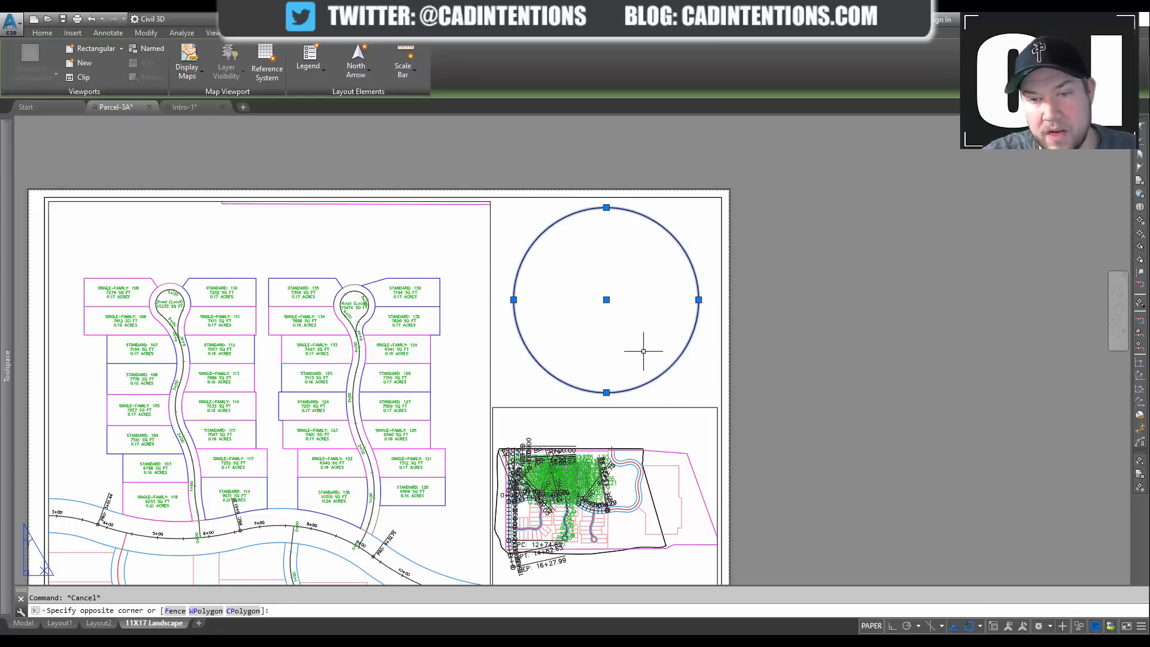
left_click(699, 300)
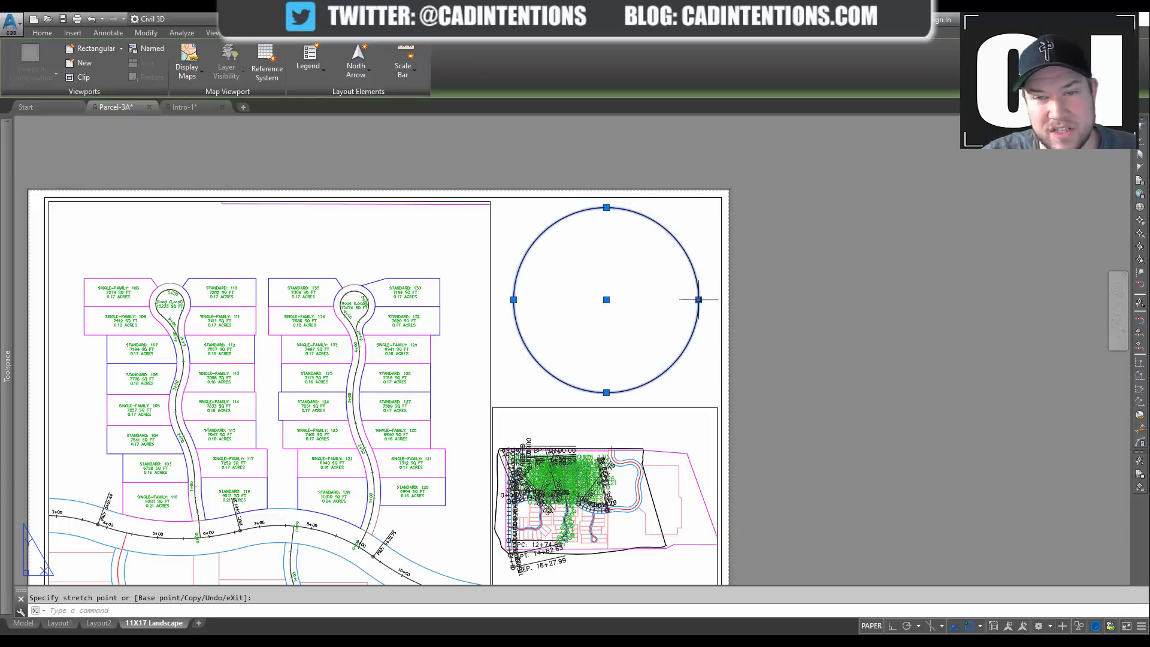
key("Escape")
Step: Draw a five-sided polyline around the circle, with a notch cutting into its right side, and end it at its start point
scroll(534, 224, "down", 4)
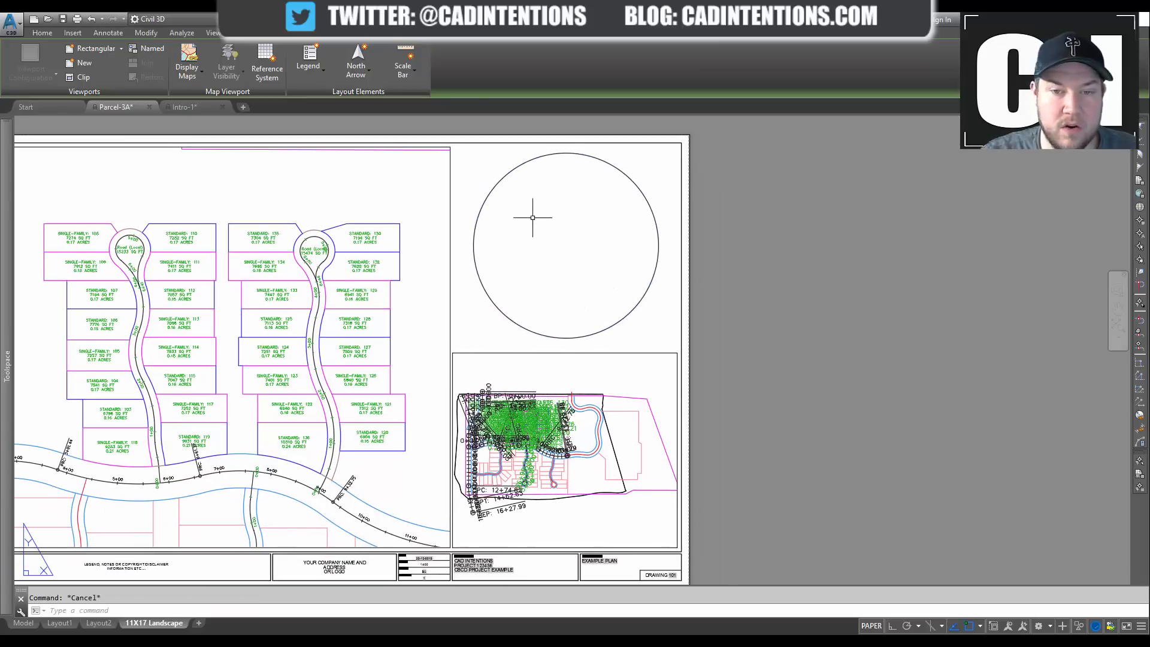
middle_click_drag(513, 236, 586, 250)
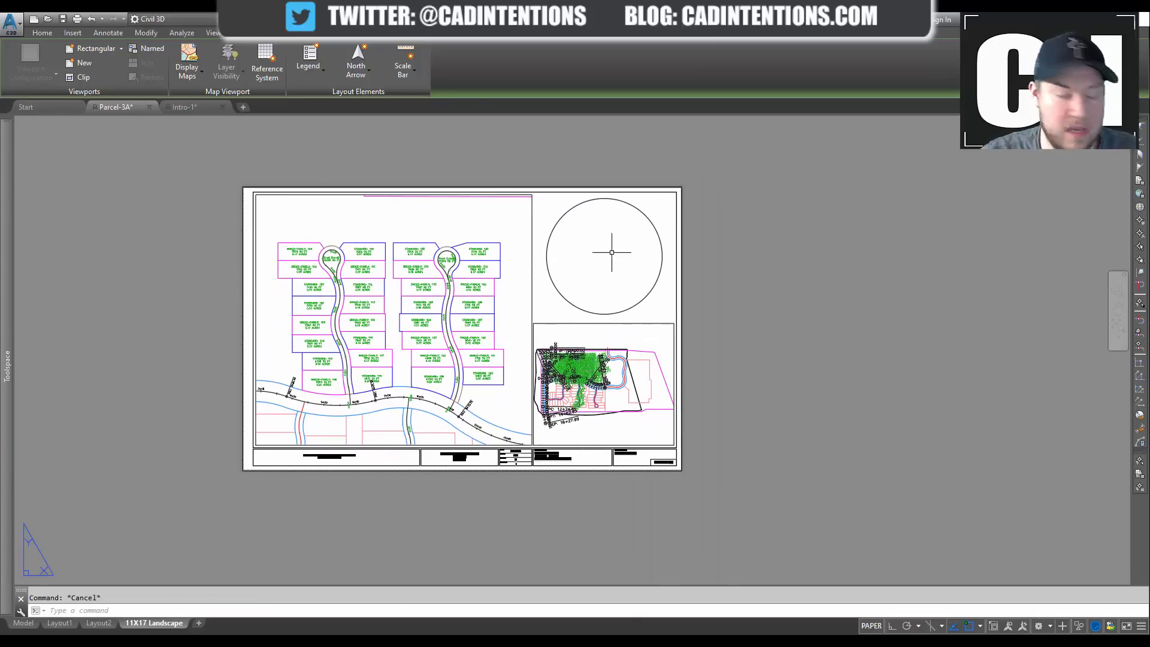
type("pl")
key("Return")
scroll(540, 204, "up", 2)
left_click(540, 199)
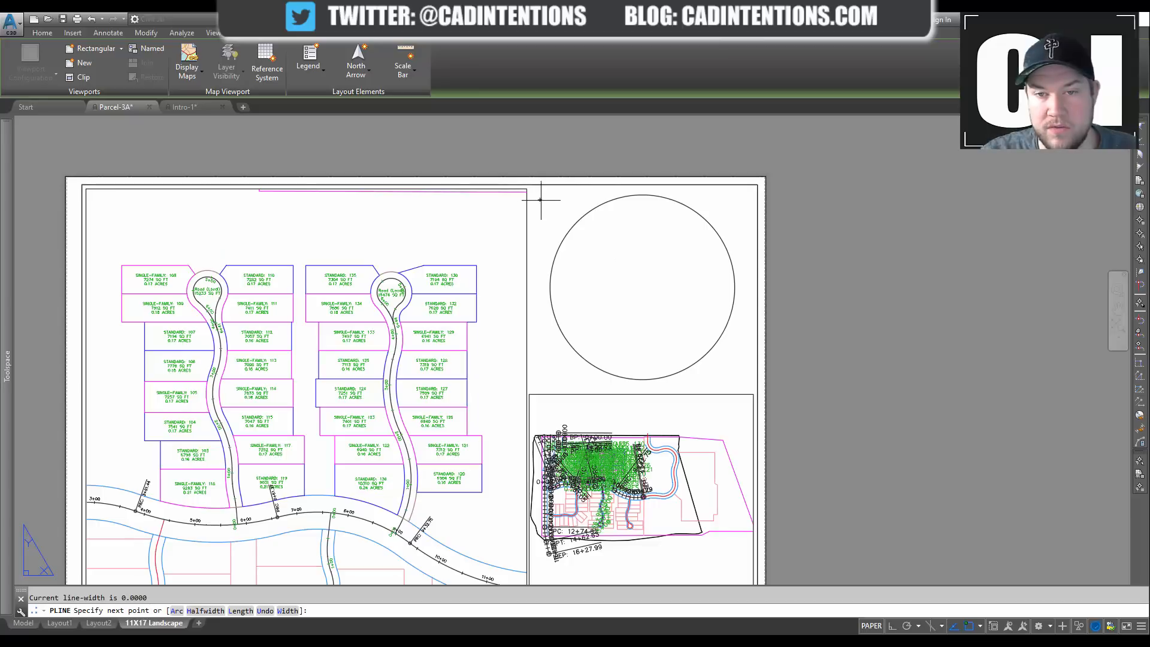
left_click(738, 205)
left_click(683, 322)
left_click(726, 380)
left_click(540, 380)
left_click(540, 200)
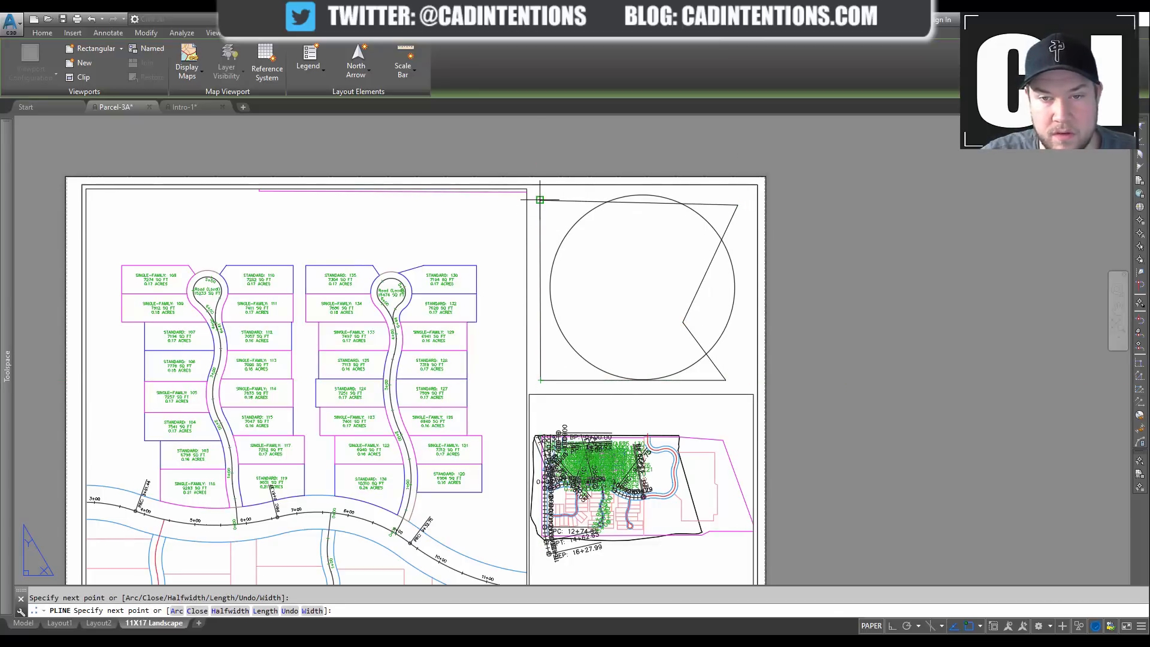
Step: Finish the polyline and move it off the sheet into the empty space to its right
key("Escape")
left_click(558, 201)
type("m")
key("Return")
left_click(564, 236)
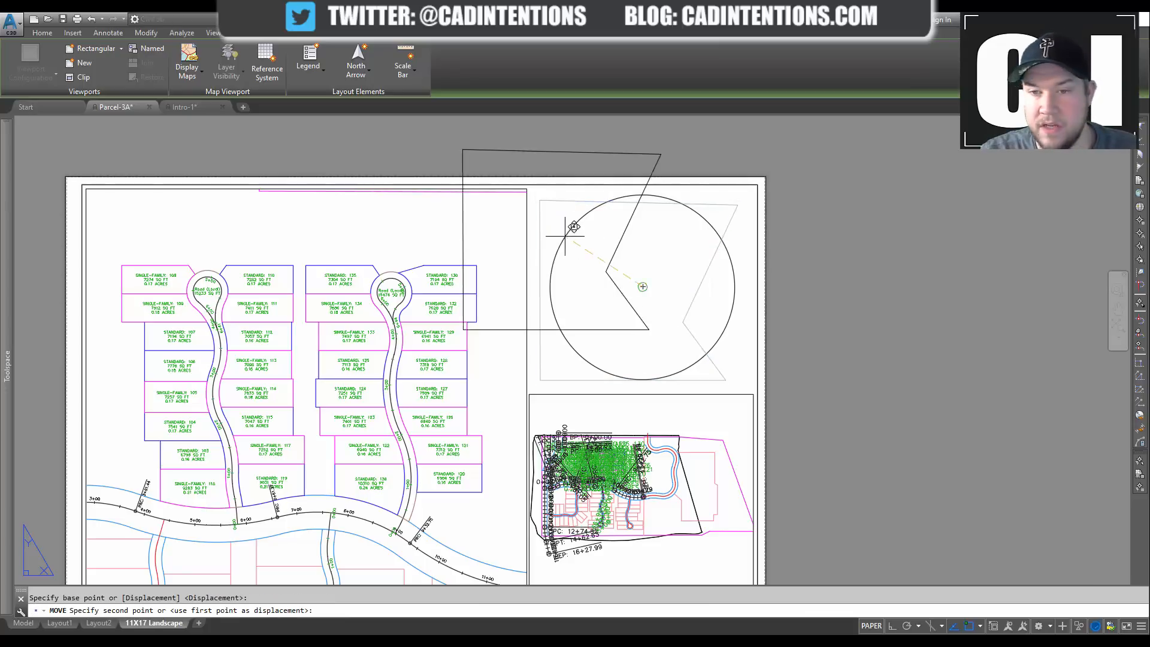
left_click(944, 287)
key("Escape")
middle_click_drag(783, 286, 733, 266)
Step: Reshape the polyline by moving its lower-right corner directly under the notch vertex and raising that notch vertex
left_click(983, 397)
left_click(932, 352)
left_click(978, 359)
left_click(935, 358)
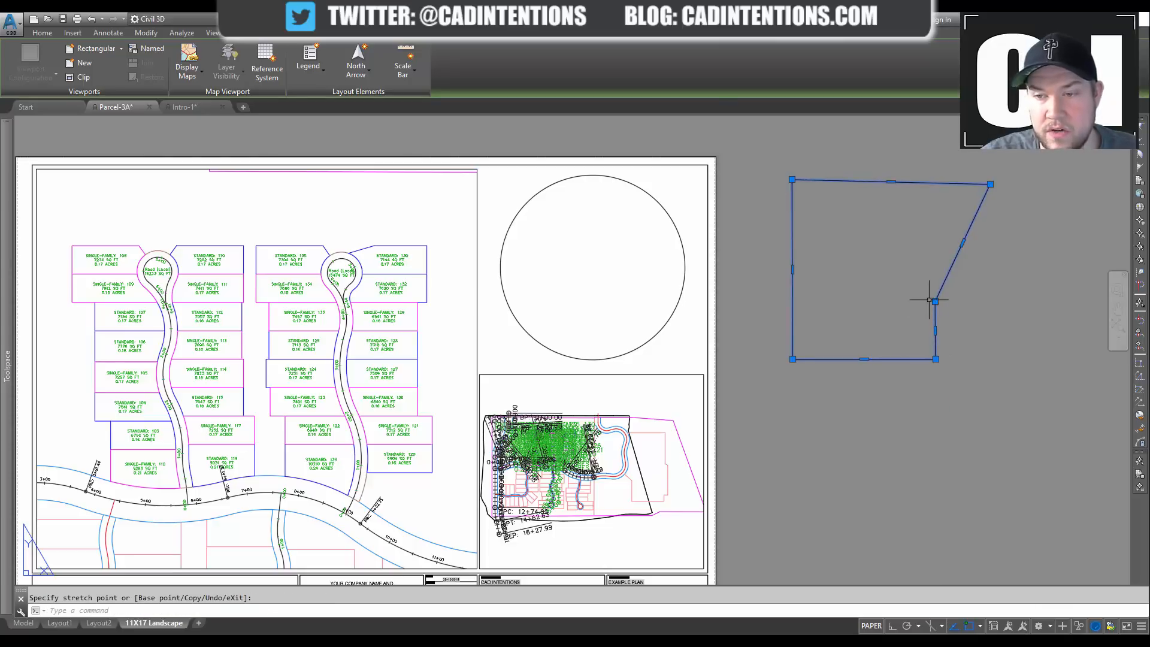
left_click(936, 244)
key("Escape")
middle_click_drag(675, 226, 588, 225)
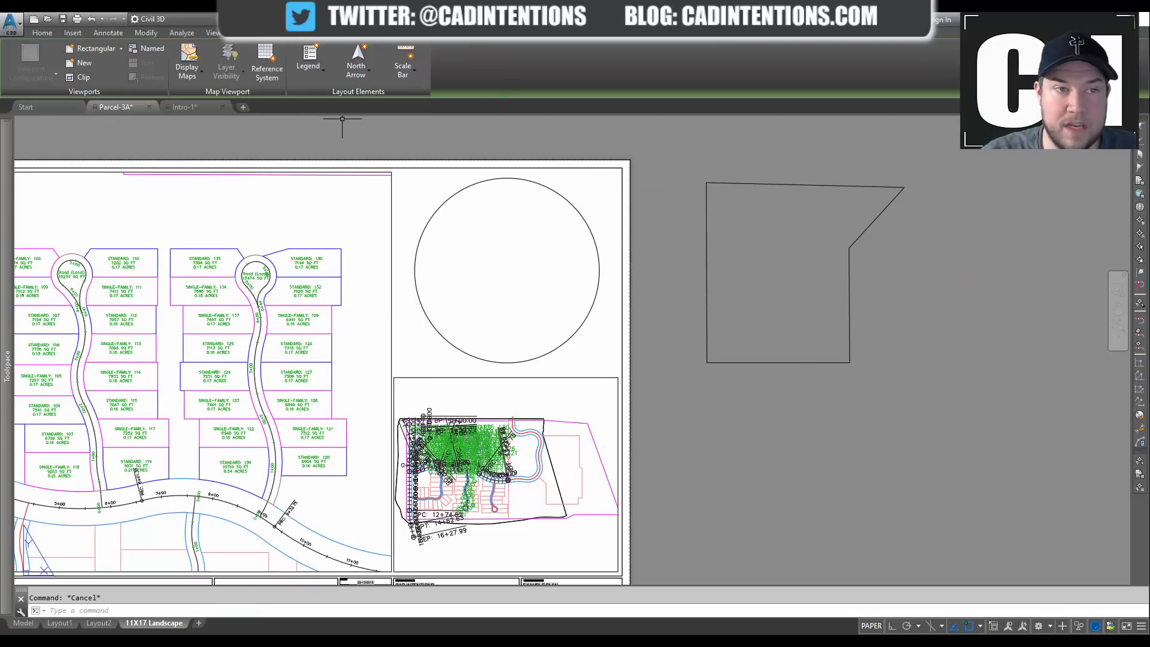
Step: Convert the circle on the sheet into a viewport
left_click(122, 49)
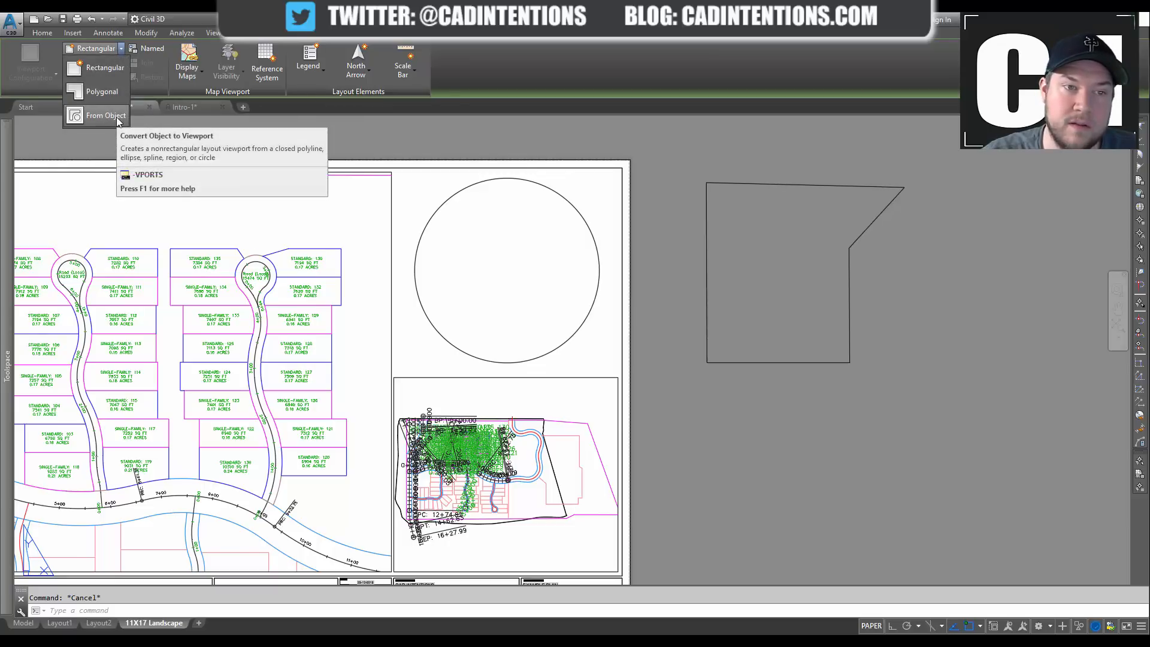
left_click(116, 117)
left_click(441, 209)
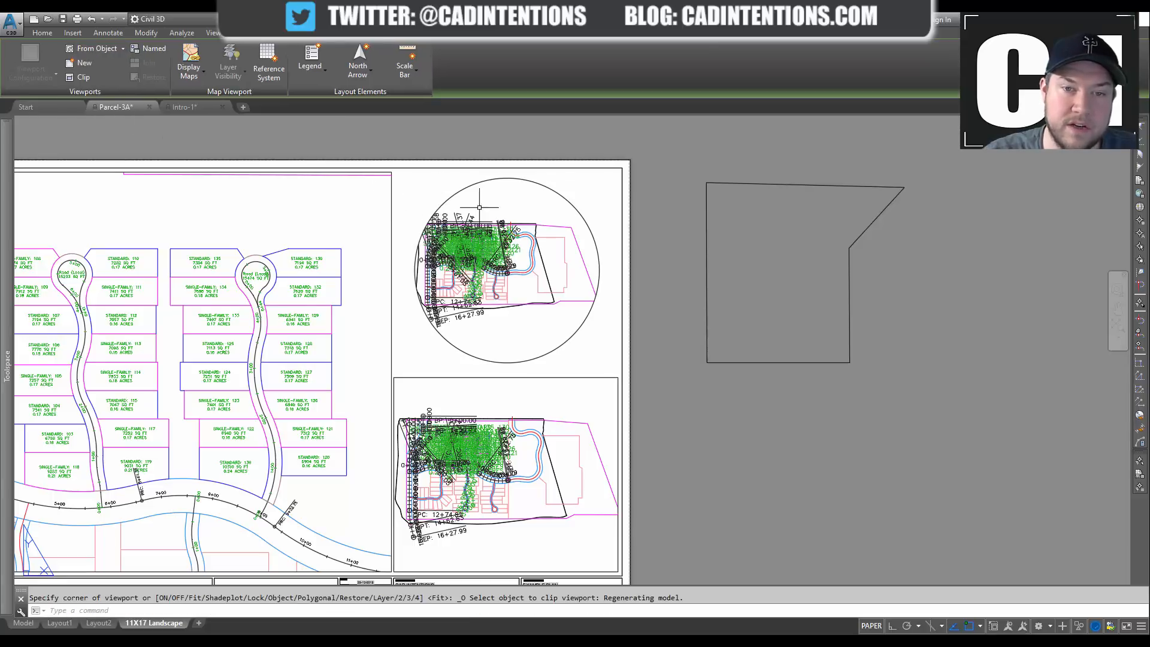
left_click(123, 49)
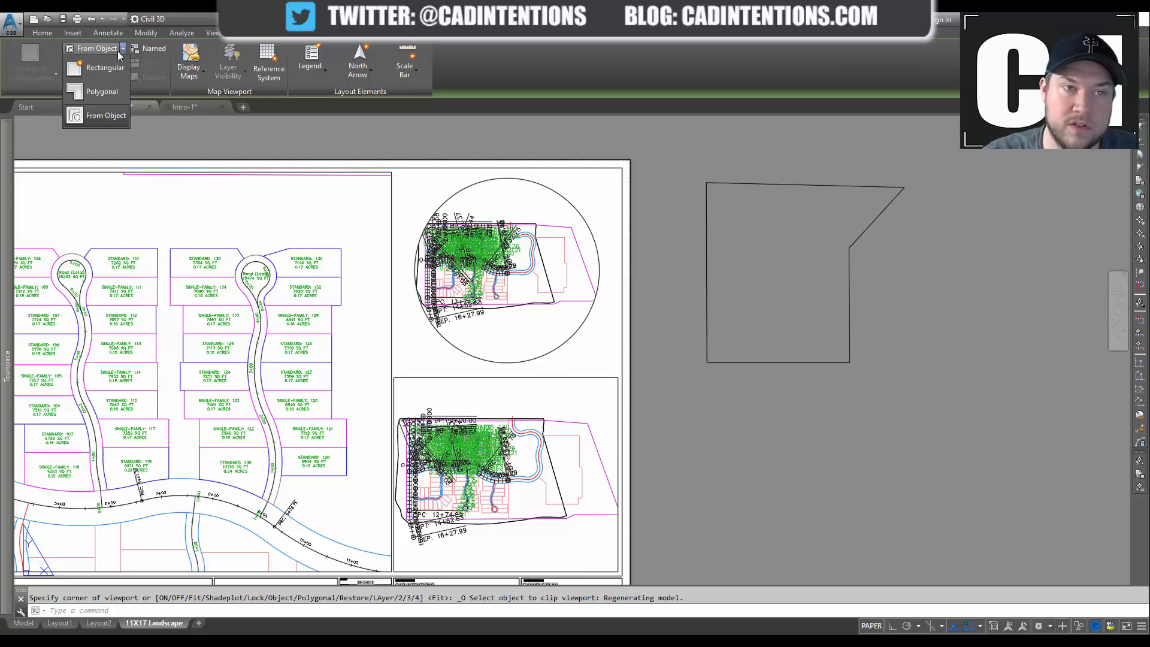
left_click(92, 93)
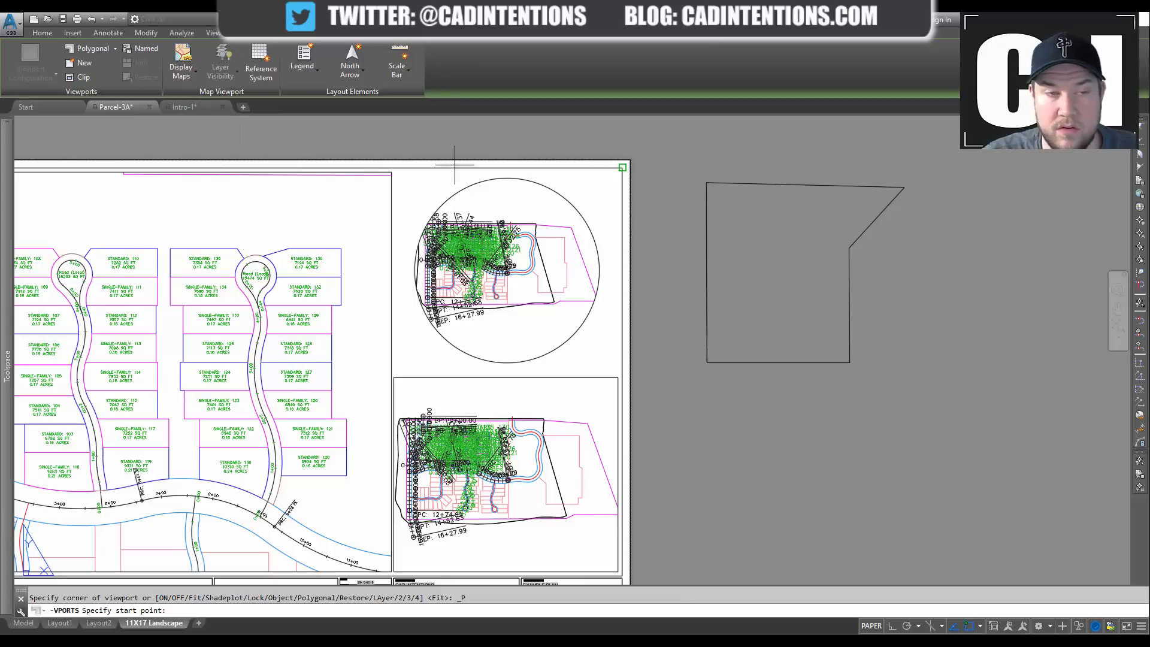
key("Escape")
Step: Create a closed six-sided, L-shaped polygonal viewport off the sheet, below the loose polyline
left_click(116, 47)
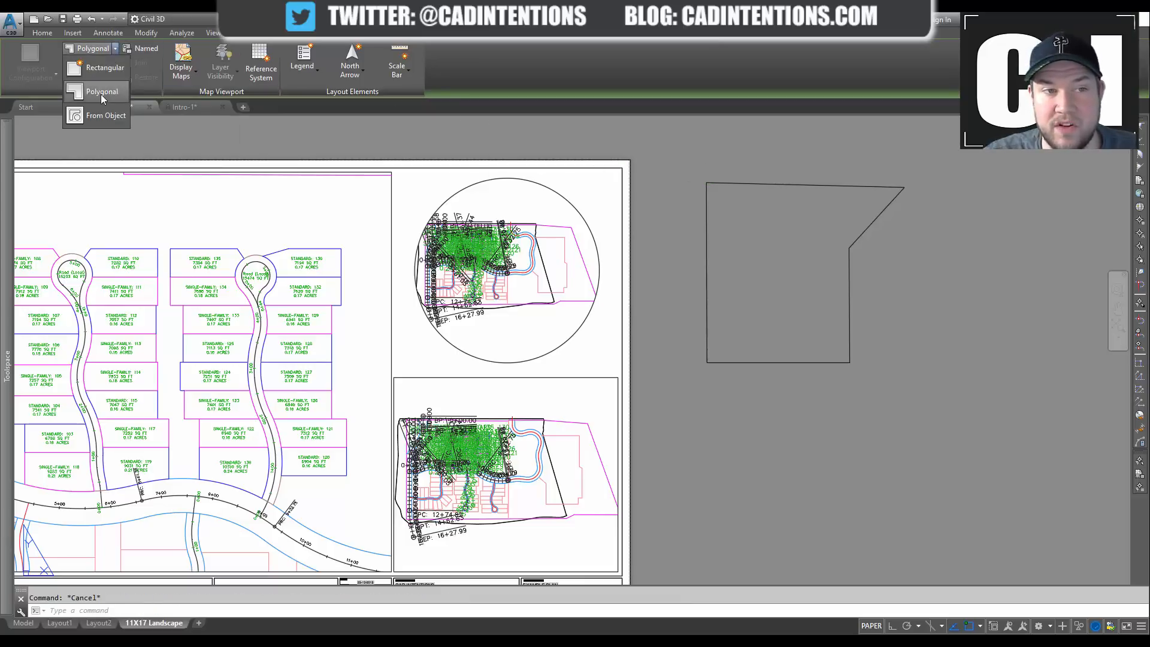
left_click(101, 93)
middle_click_drag(678, 310, 622, 261)
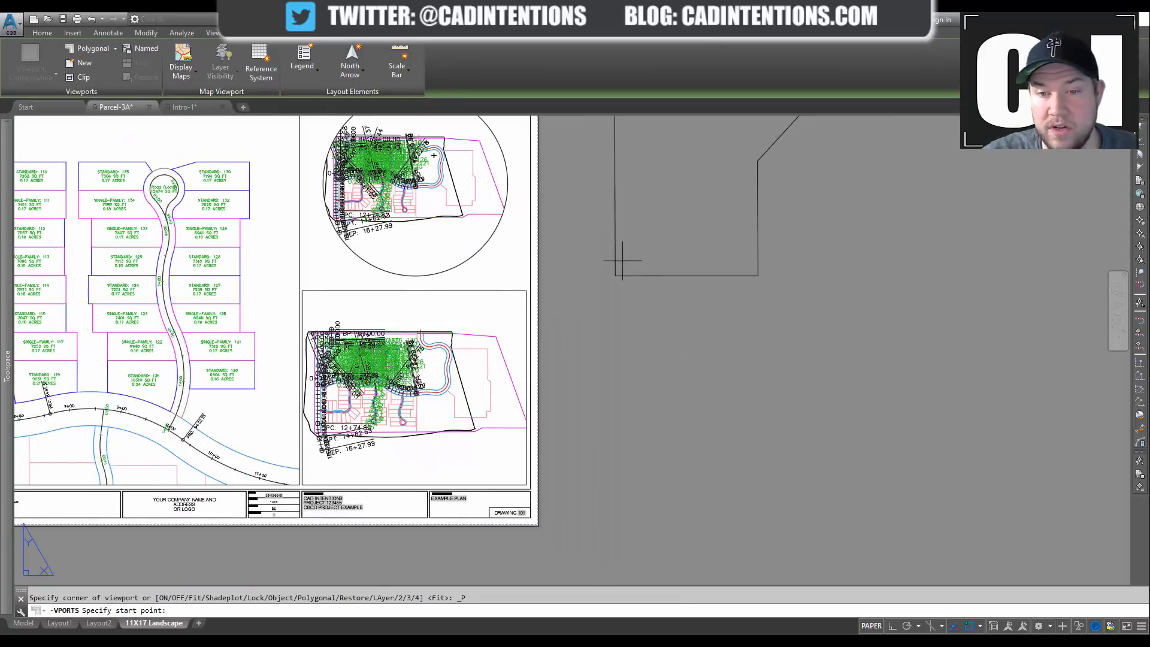
left_click(615, 307)
left_click(824, 308)
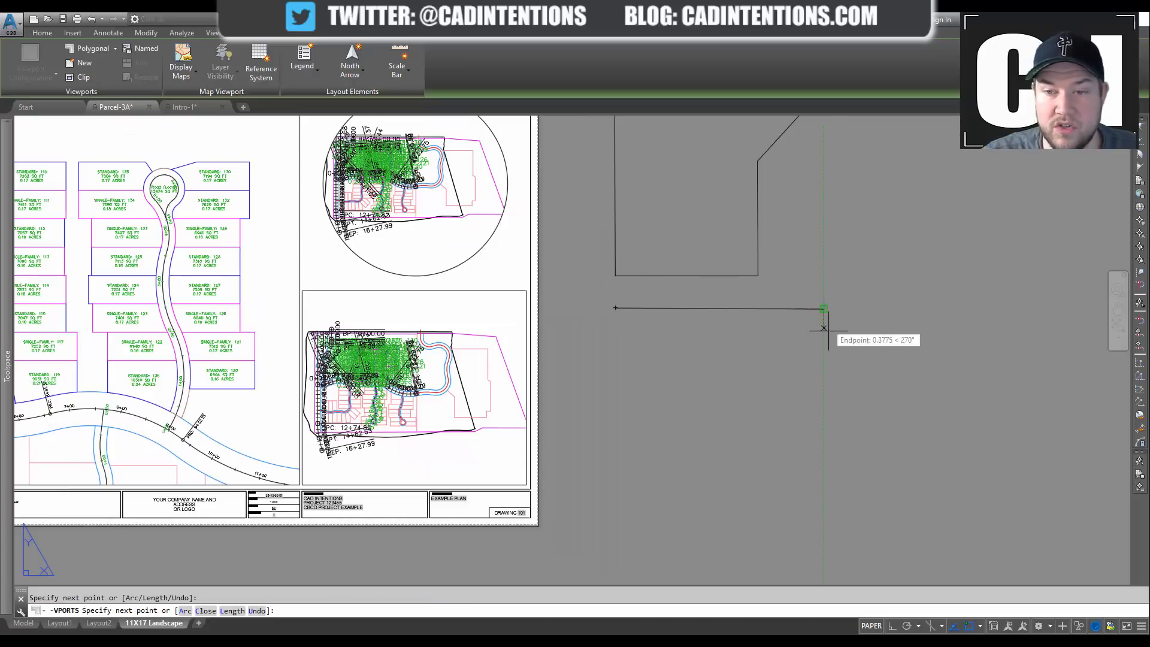
left_click(824, 426)
left_click(725, 427)
left_click(725, 503)
left_click(611, 503)
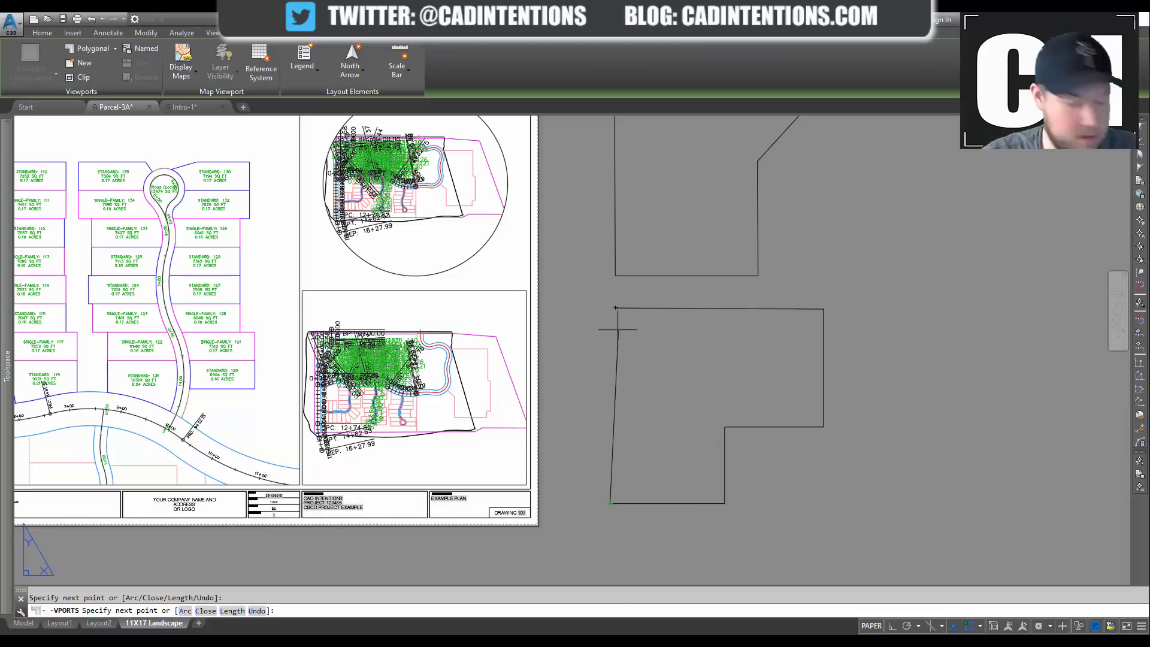
type("cl")
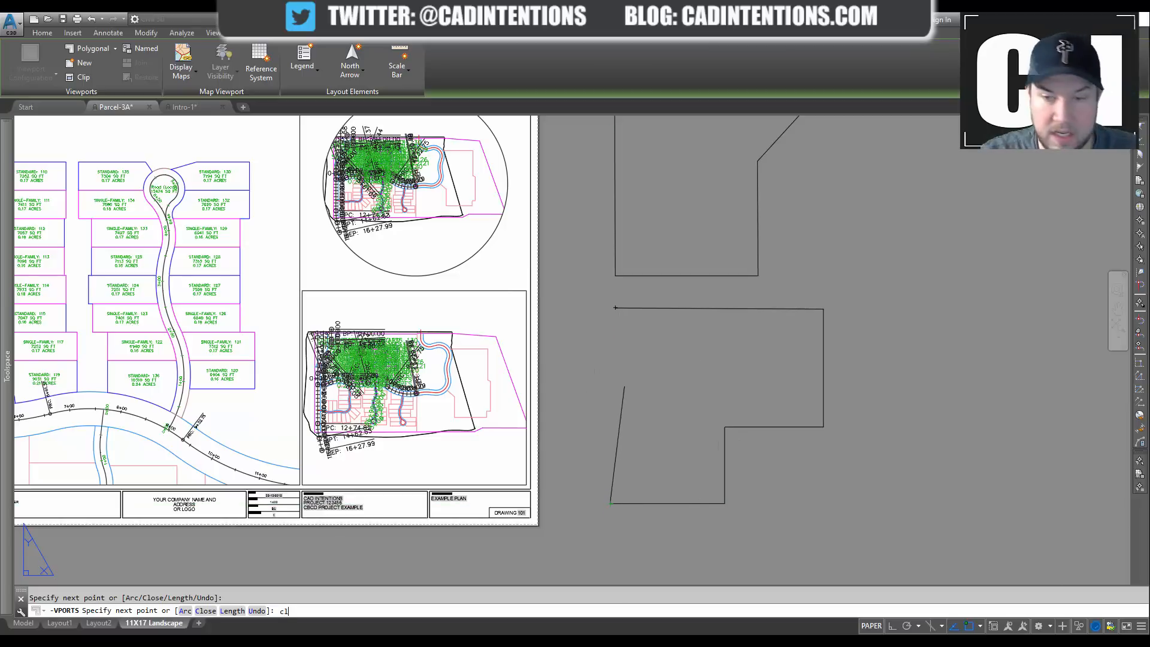
key("Return")
key("Escape")
scroll(605, 238, "down", 4)
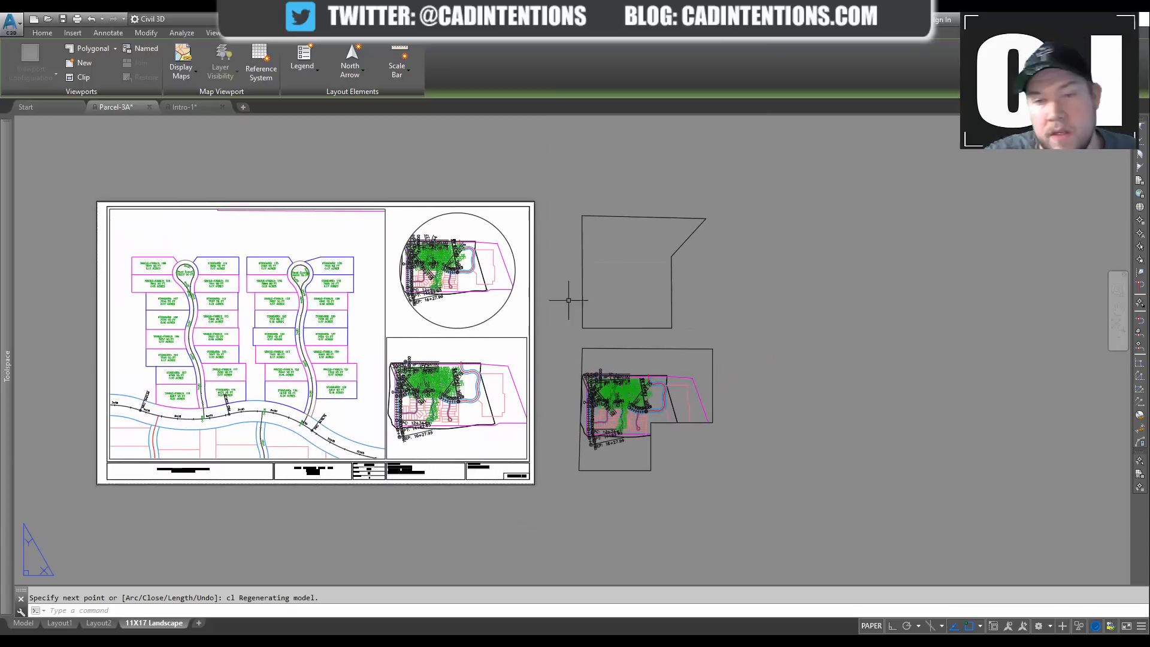
middle_click_drag(585, 329, 591, 302)
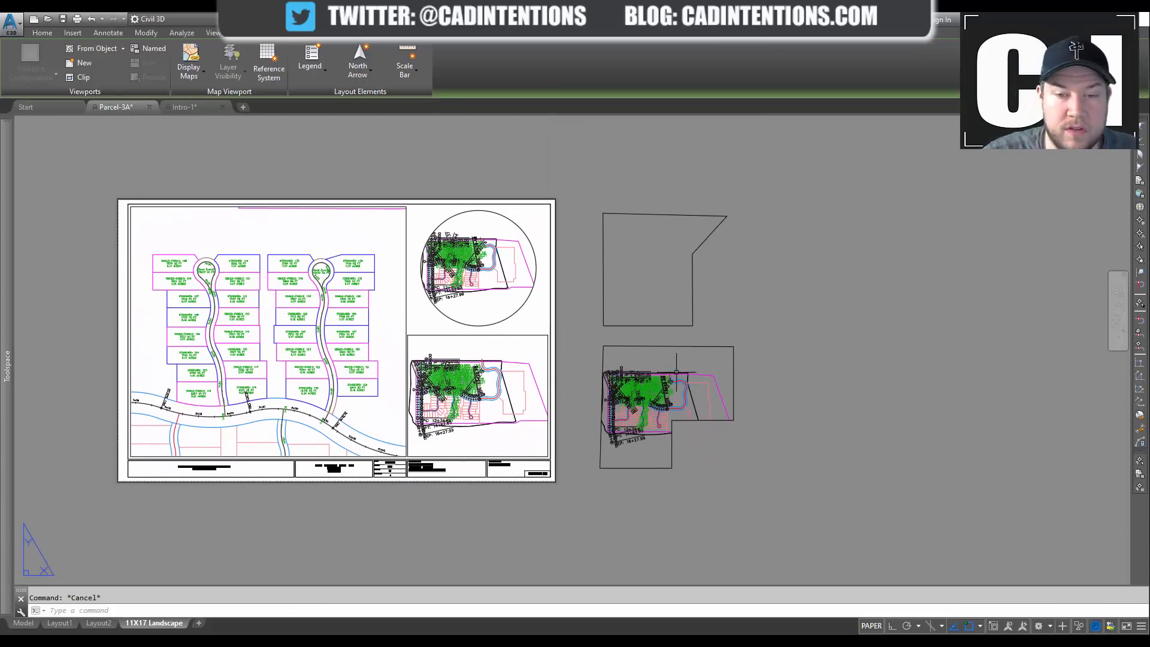
left_click(673, 442)
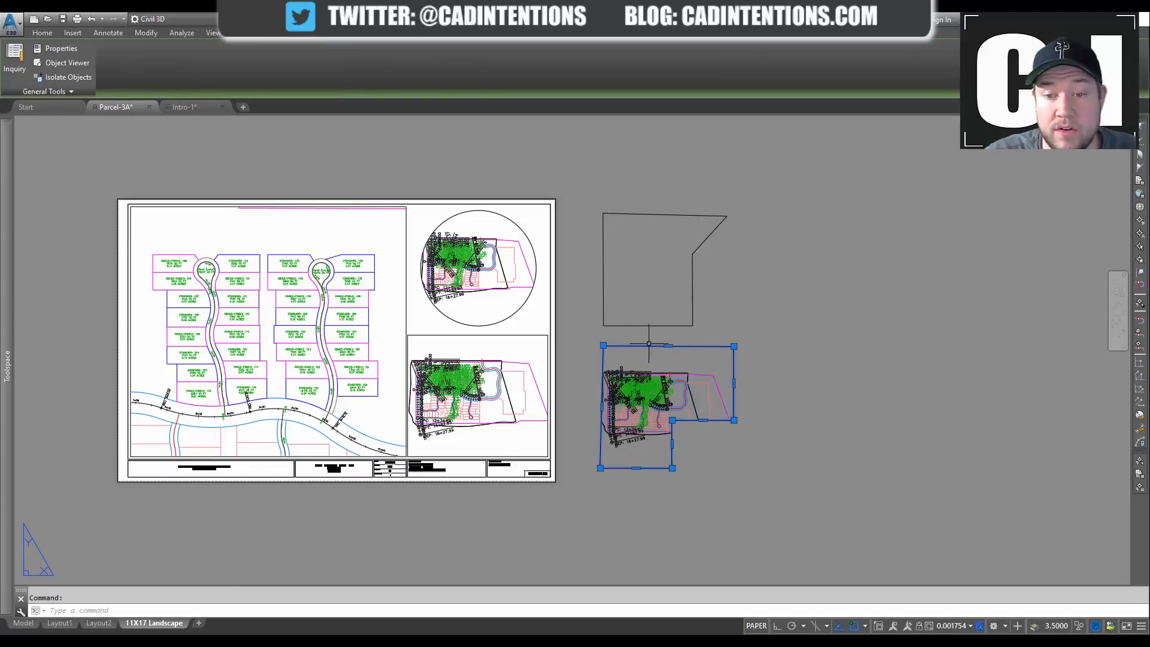
key("Escape")
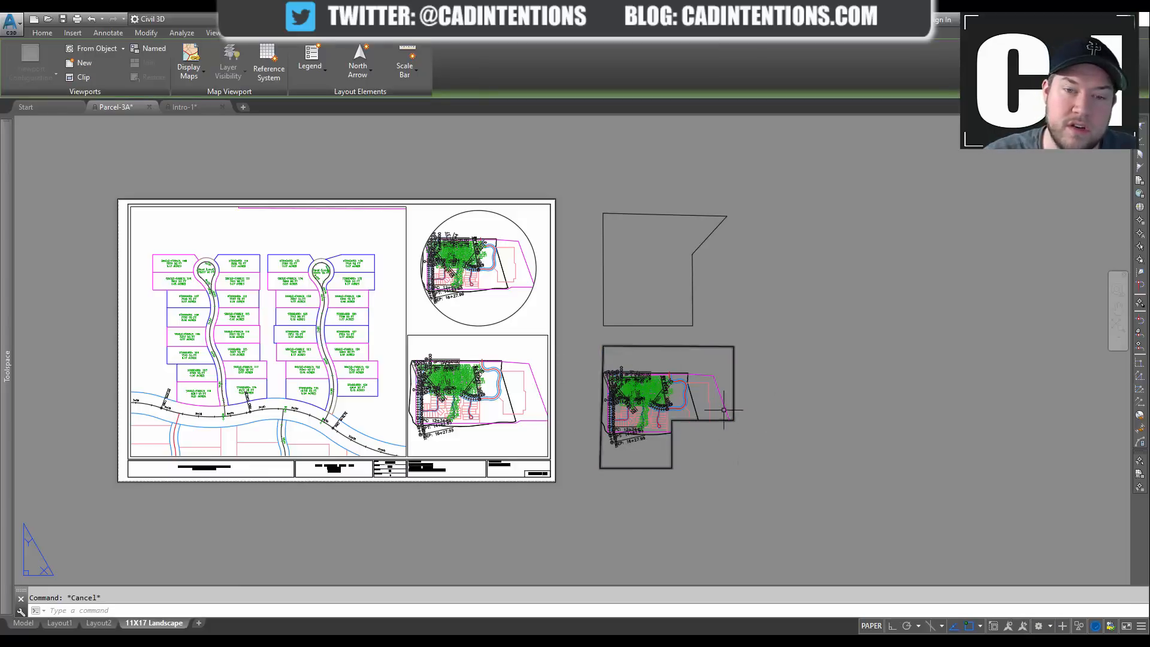
Step: Erase the loose polyline beside the sheet
scroll(447, 239, "up", 2)
middle_click_drag(465, 259, 534, 253)
left_click(825, 342)
left_click(742, 278)
key("Delete")
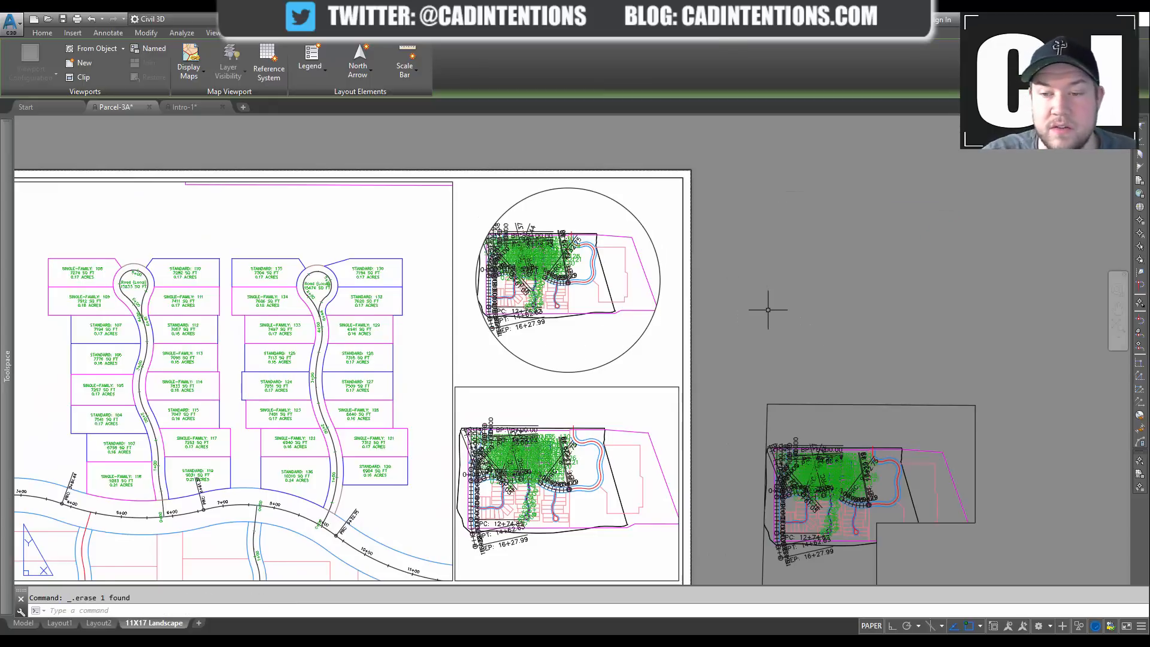
Step: Move the L-shaped viewport up beside the circular viewport, keeping it off the sheet
middle_click_drag(769, 310, 815, 273)
left_click(967, 503)
left_click(922, 483)
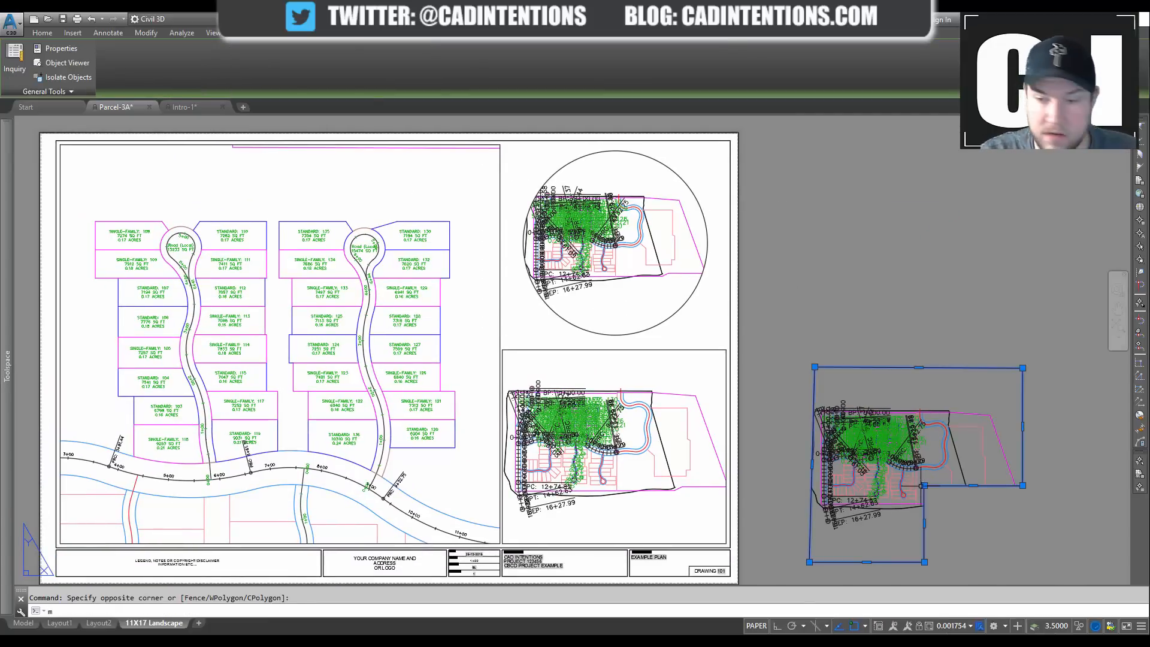
type("m")
key("space")
left_click(918, 488)
left_click(875, 274)
key("Escape")
middle_click_drag(790, 309, 791, 308)
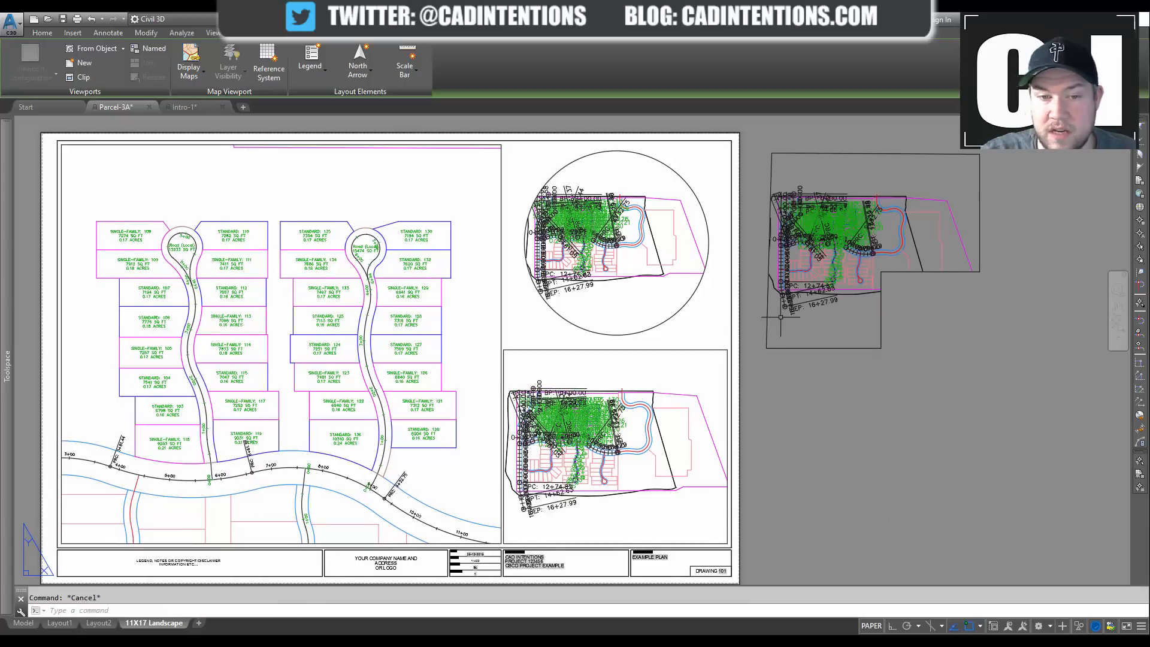
Step: Activate the circular viewport, enlarge its view over the crowded parcel labels, and regenerate the model
left_click(621, 306)
double_click(602, 307)
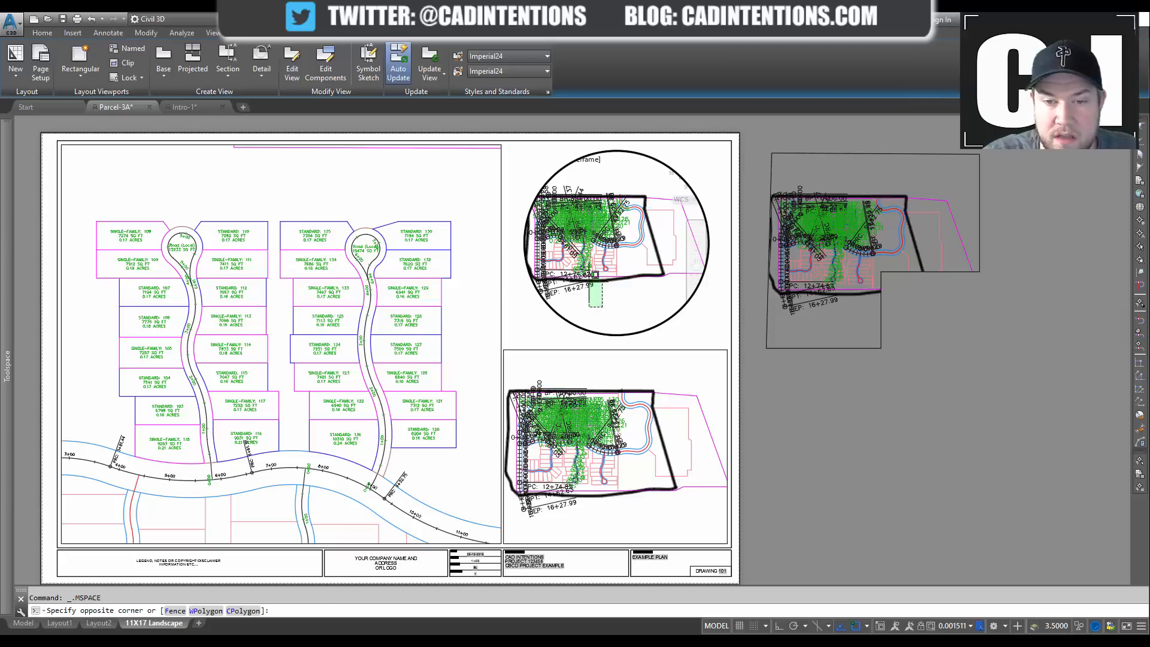
scroll(602, 307, "up", 3)
scroll(616, 243, "up", 4)
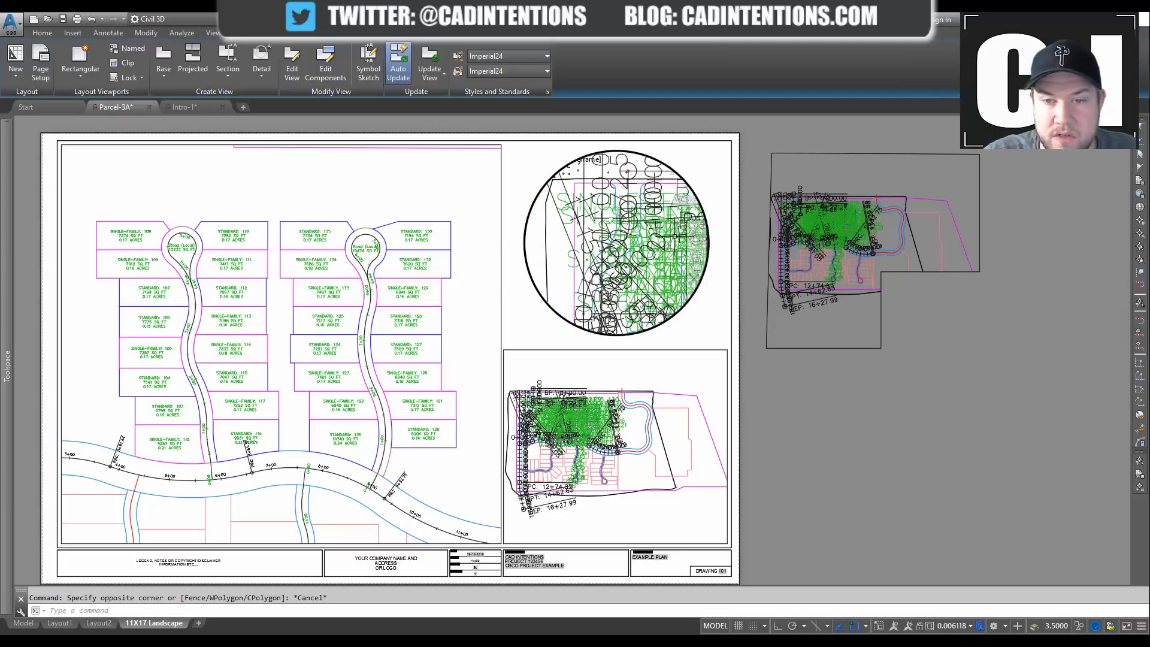
type("re")
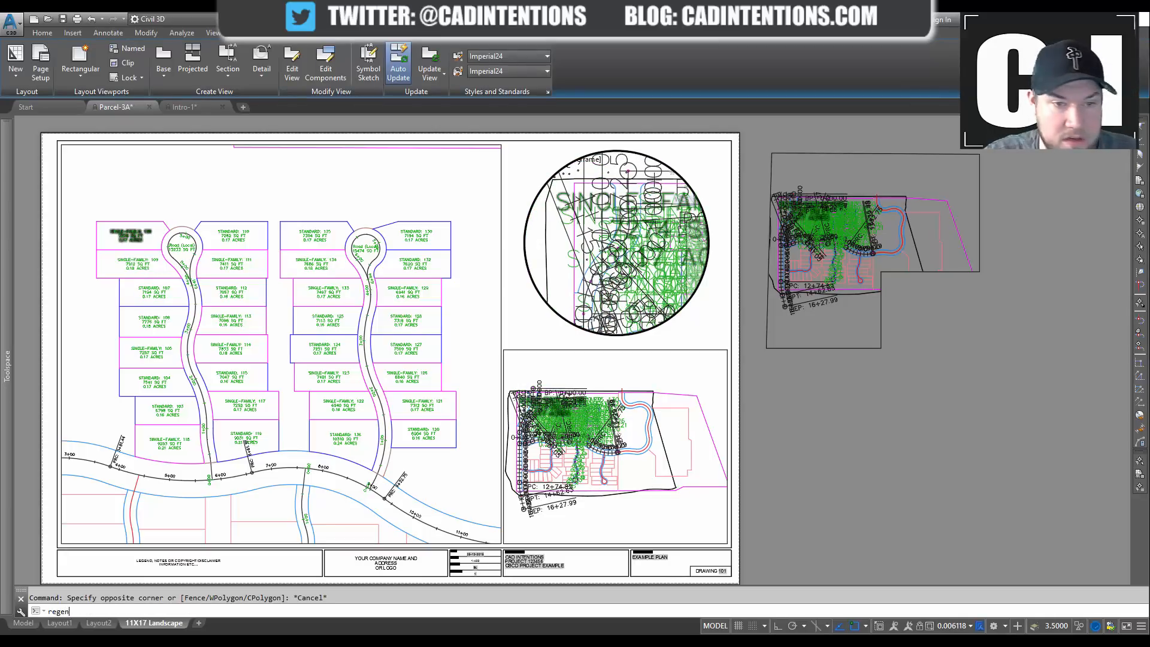
type("gen")
key("Return")
Step: Enlarge the circular viewport's view further onto parcels 108 and 109, regenerating the model to rescale the labels
scroll(616, 242, "up", 3)
middle_click_drag(580, 227, 643, 226)
type("rege")
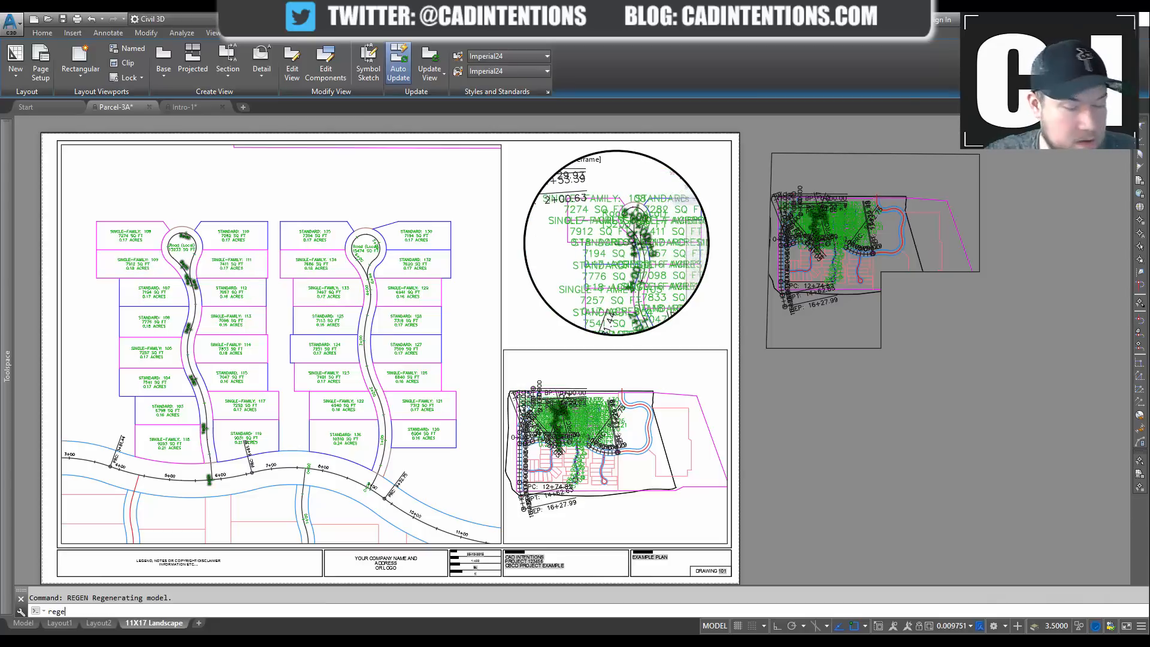
type("n")
key("Return")
scroll(608, 221, "up", 5)
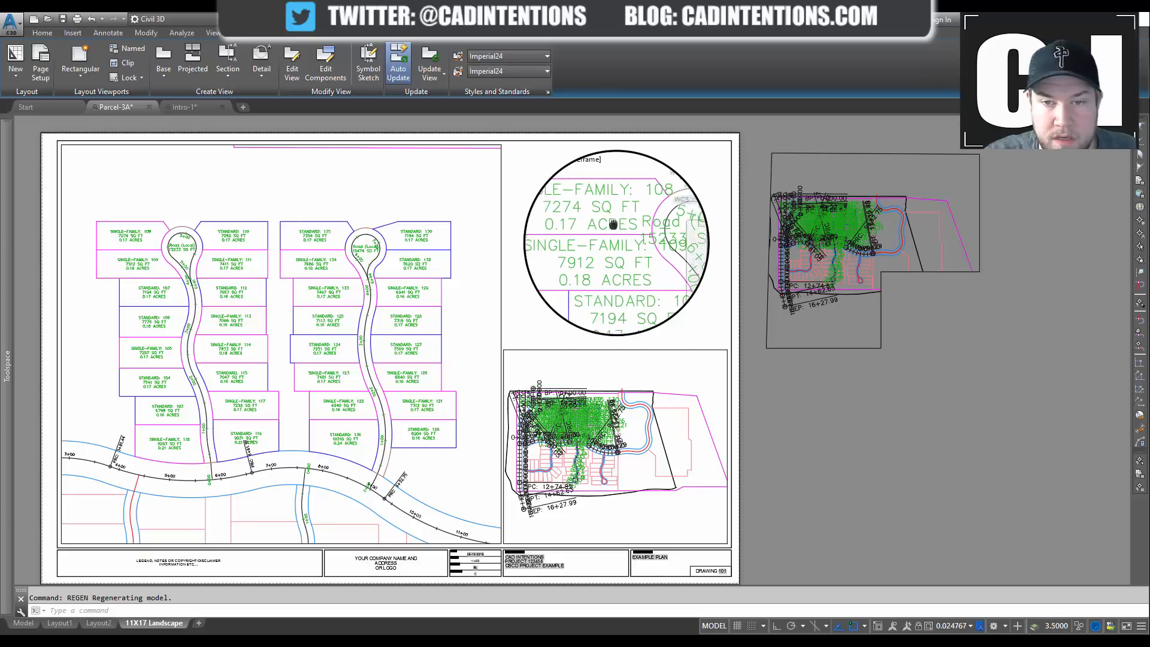
middle_click_drag(608, 221, 641, 234)
type("regen")
key("Return")
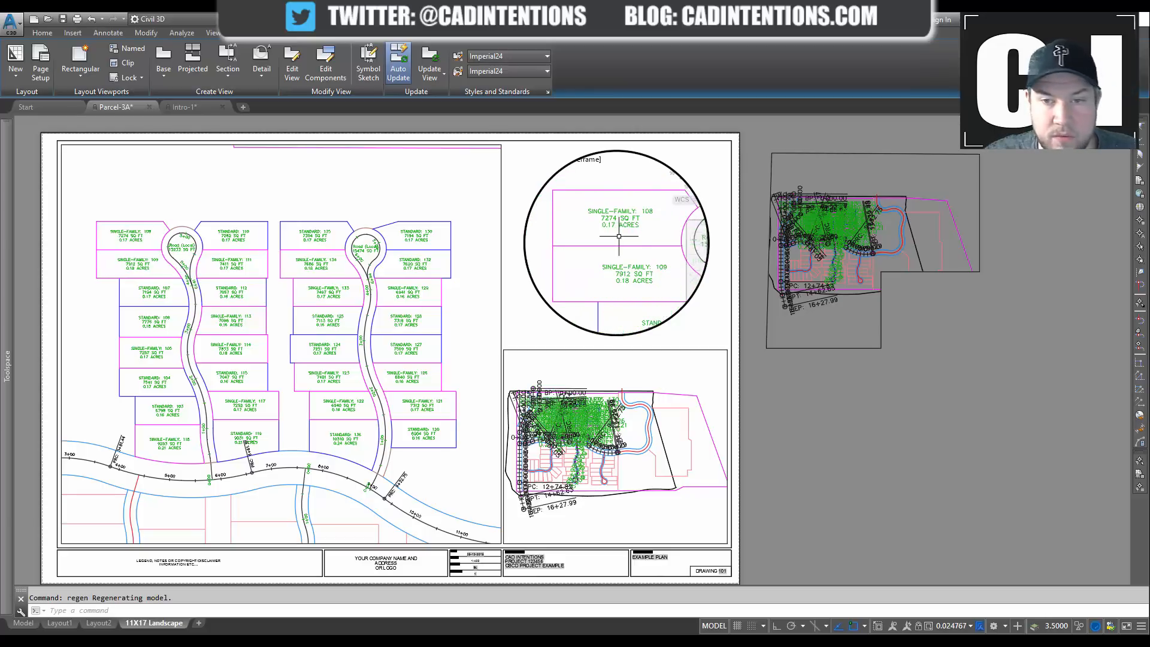
Step: Center the Road (Local) cul-de-sac in the circular viewport, regenerate the model, and return to paper space
scroll(593, 235, "down", 2)
middle_click_drag(595, 241, 597, 250)
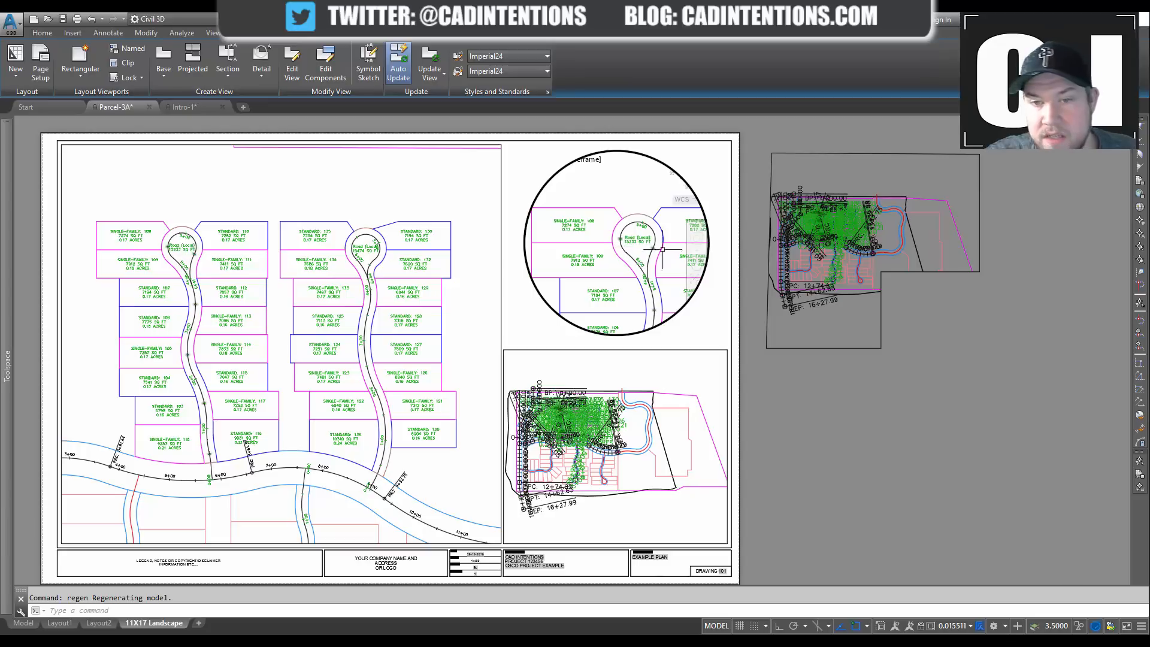
scroll(618, 247, "up", 2)
mouse_move(593, 266)
middle_mouse_down()
mouse_move(646, 263)
mouse_move(616, 249)
mouse_move(537, 252)
middle_mouse_up()
scroll(576, 231, "up", 3)
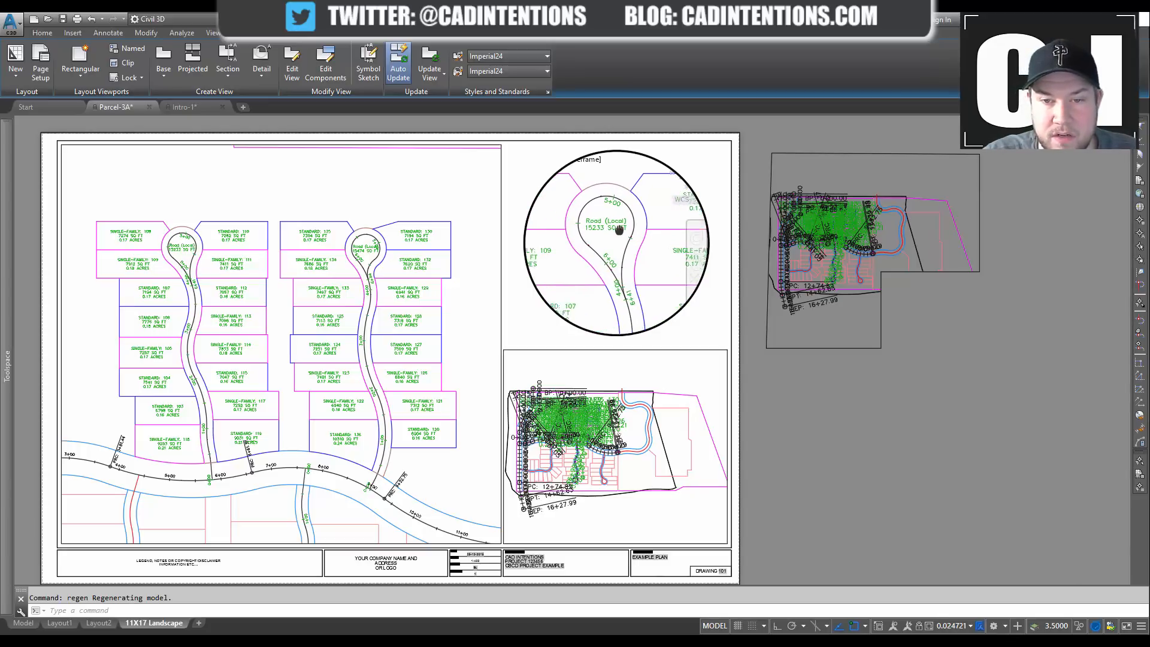
middle_click_drag(610, 232, 618, 232)
scroll(623, 236, "down", 2)
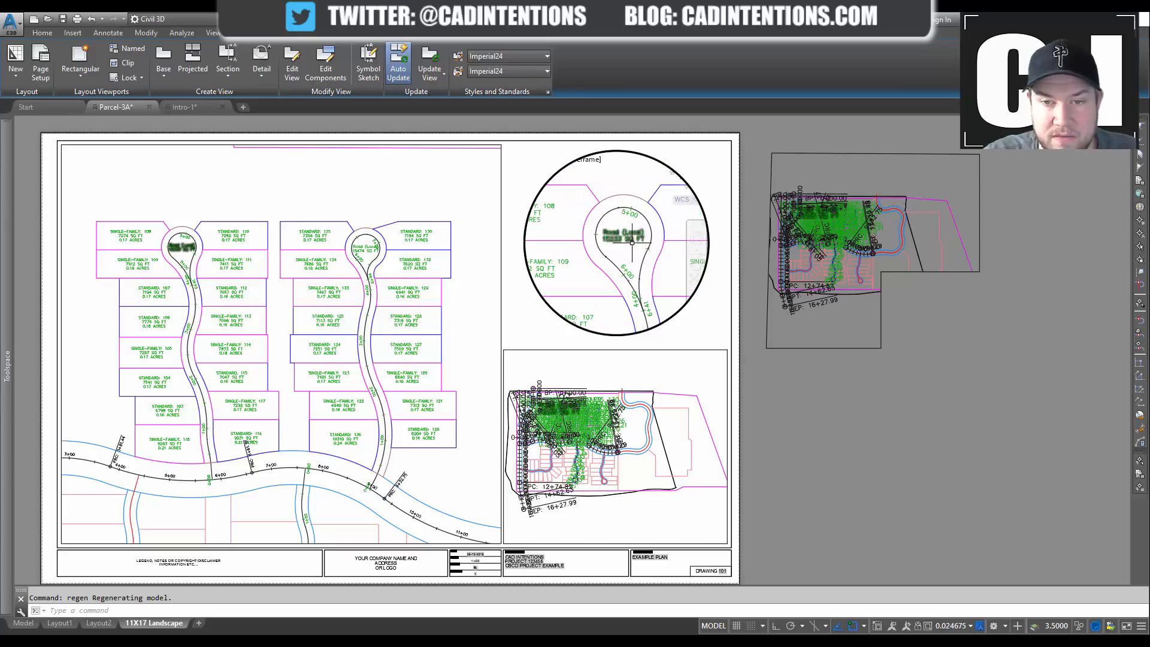
key("Return")
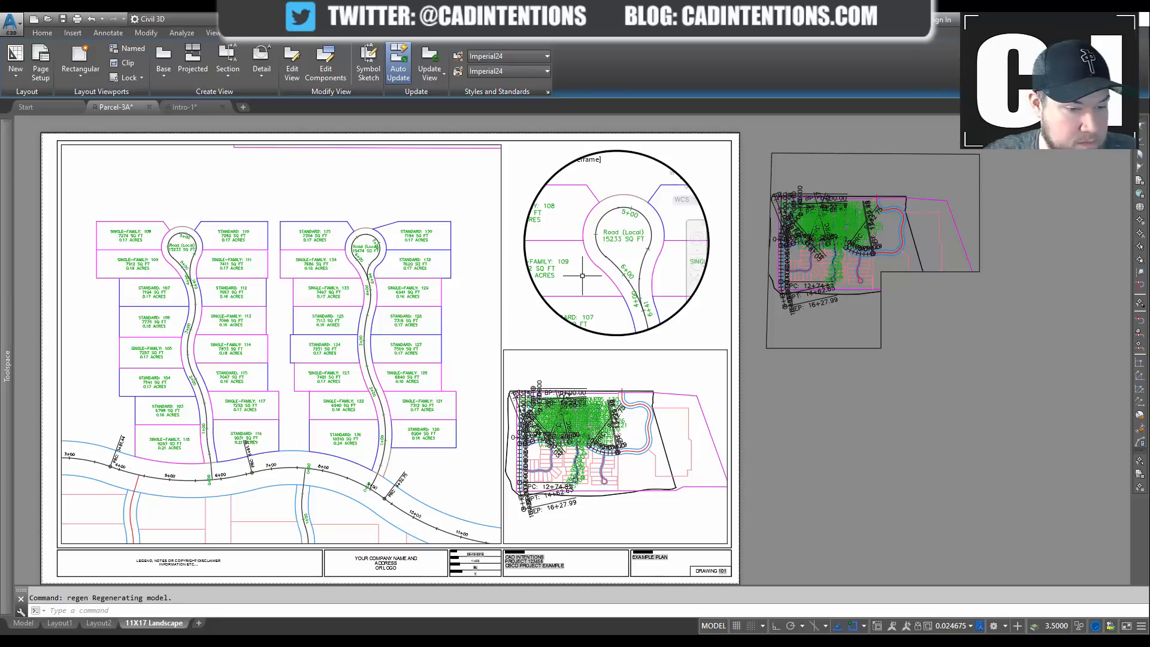
type("reg")
key("Return")
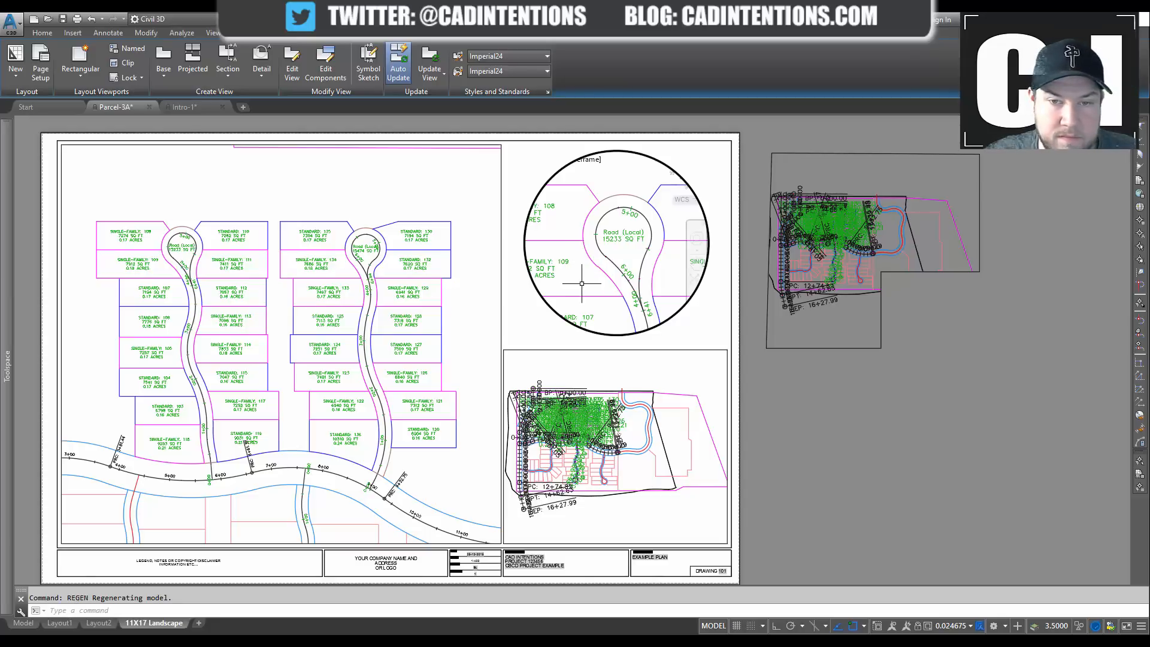
mouse_move(592, 276)
middle_mouse_down()
mouse_move(585, 251)
mouse_move(602, 281)
middle_mouse_up()
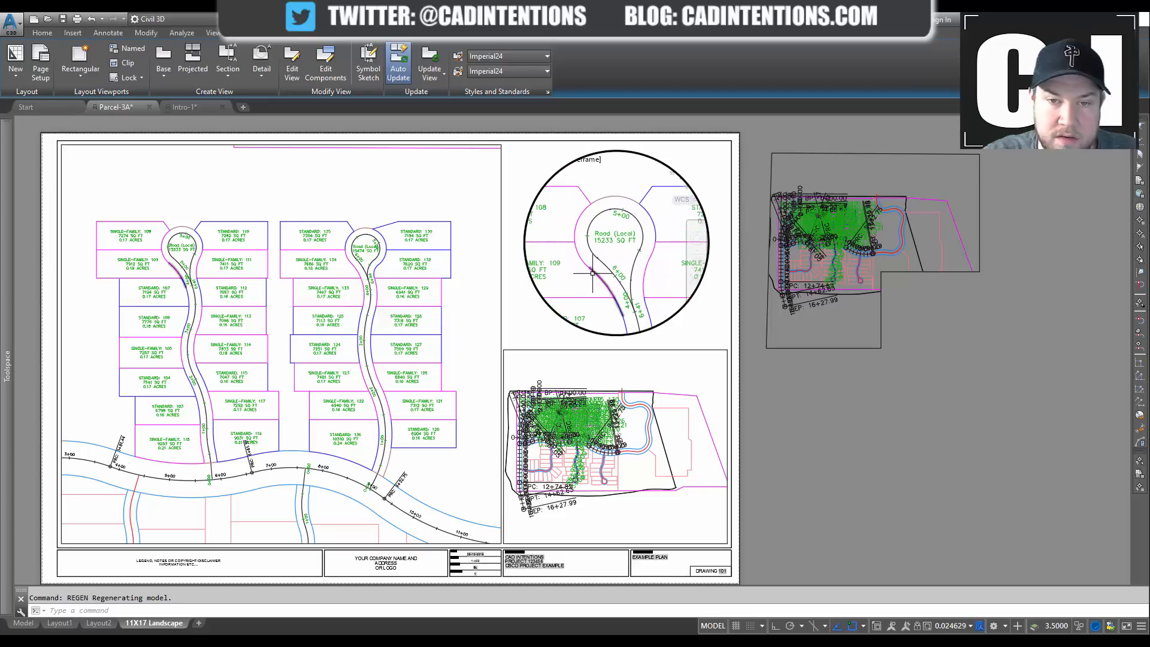
double_click(521, 322)
key("Return")
Step: Activate the lower-right viewport, enlarge its view around parcels 103, 118 and 119 at the road junction, and regenerate the model
middle_click_drag(636, 309, 589, 235)
double_click(538, 351)
scroll(538, 352, "up", 2)
scroll(513, 350, "up", 1)
middle_click_drag(514, 346, 574, 332)
scroll(537, 351, "up", 1)
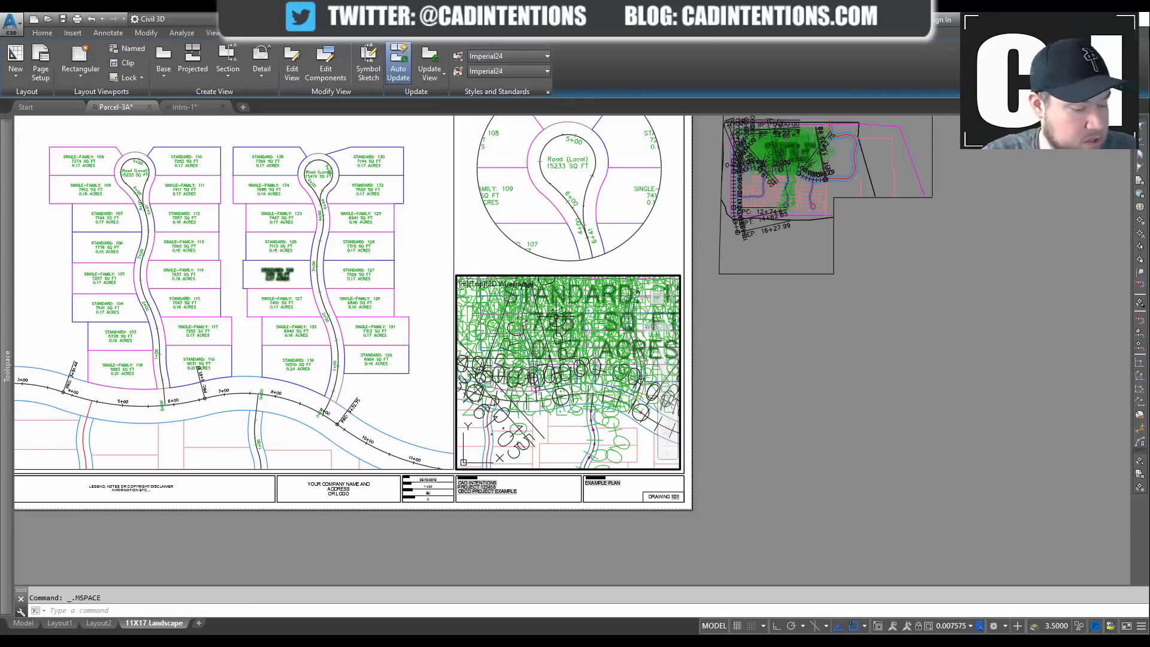
key("Return")
mouse_move(558, 362)
middle_mouse_down()
mouse_move(550, 354)
mouse_move(578, 407)
mouse_move(577, 391)
mouse_move(594, 394)
mouse_move(591, 372)
mouse_move(601, 380)
middle_mouse_up()
scroll(549, 352, "up", 2)
scroll(582, 416, "up", 2)
type("regen")
key("Return")
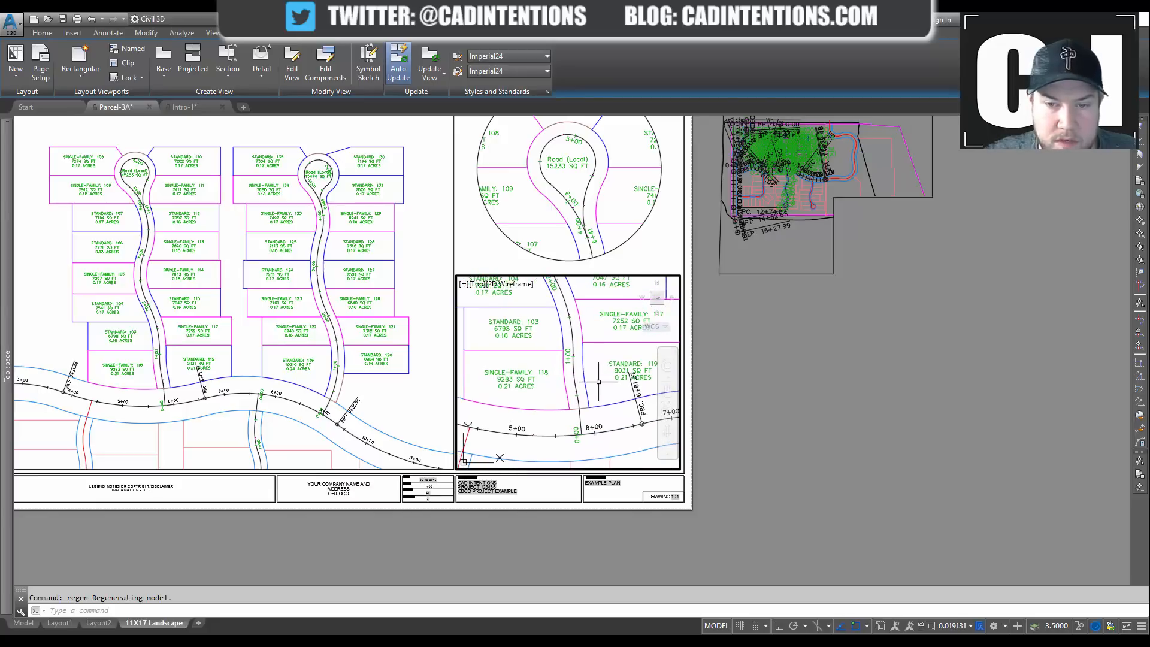
Step: Return to paper space and regenerate the layout
double_click(807, 398)
type("regen")
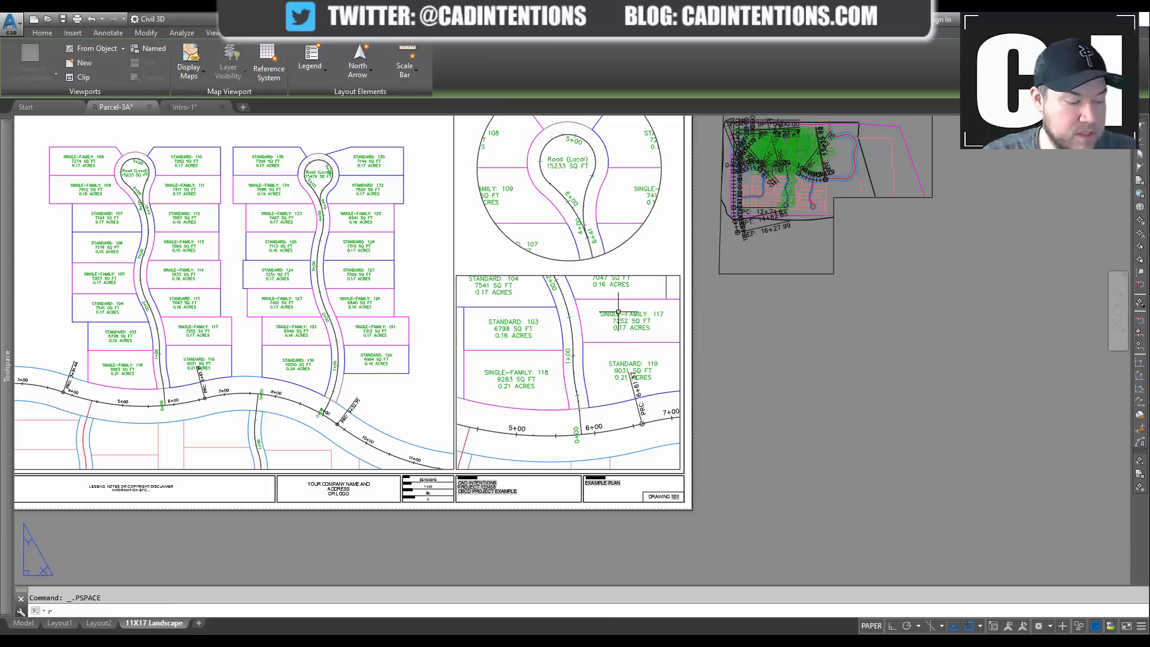
key("Return")
middle_click_drag(590, 309, 600, 345)
Step: Delete the polygonal viewport lying outside the sheet border
left_click(854, 356)
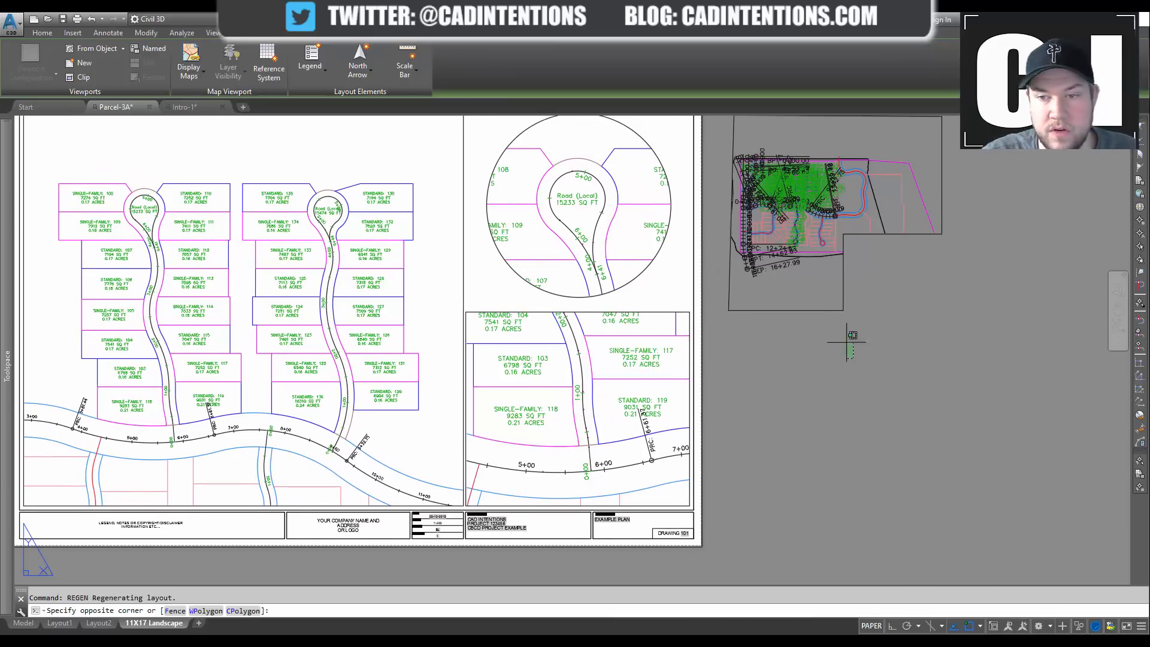
left_click(827, 298)
mouse_move(844, 310)
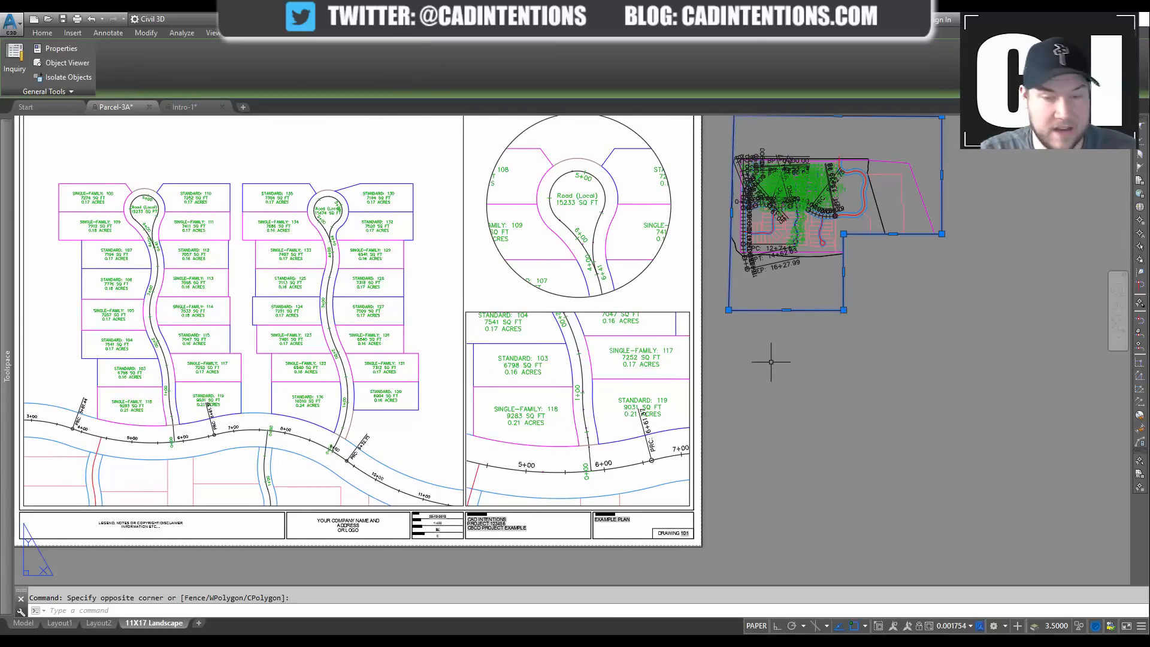
key("Delete")
Step: Set the annotation scale of the rectangular viewport showing parcels 103, 118 and 119 to 1" = 50' and deselect it
left_click(615, 327)
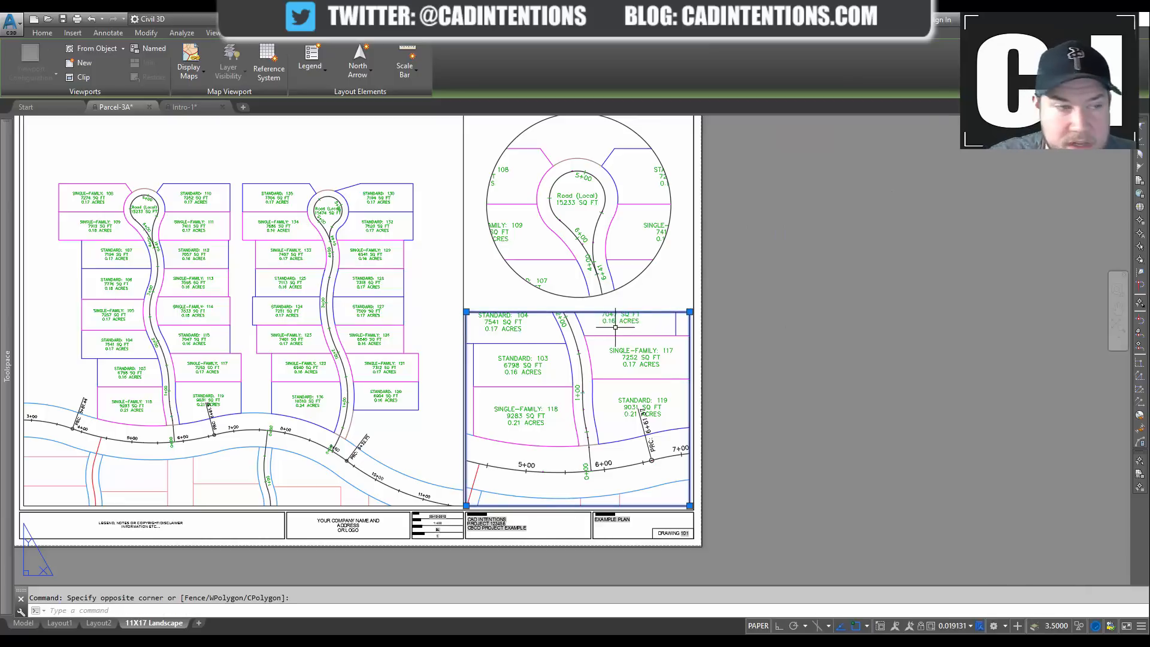
left_click_drag(12, 284, 981, 243)
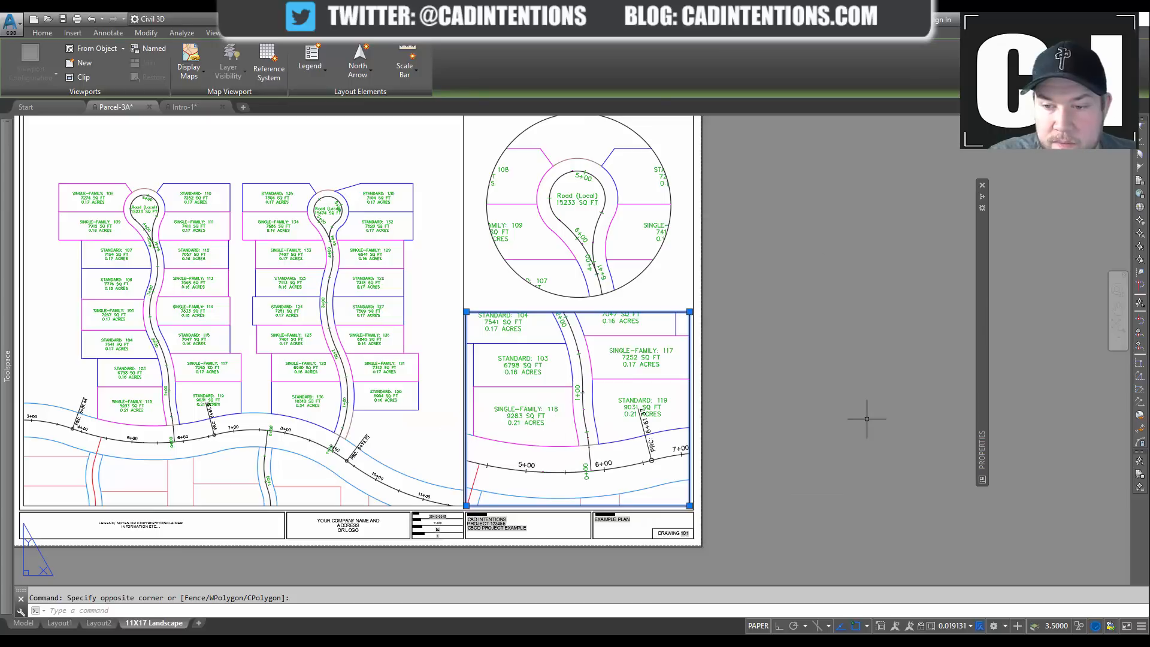
mouse_move(983, 355)
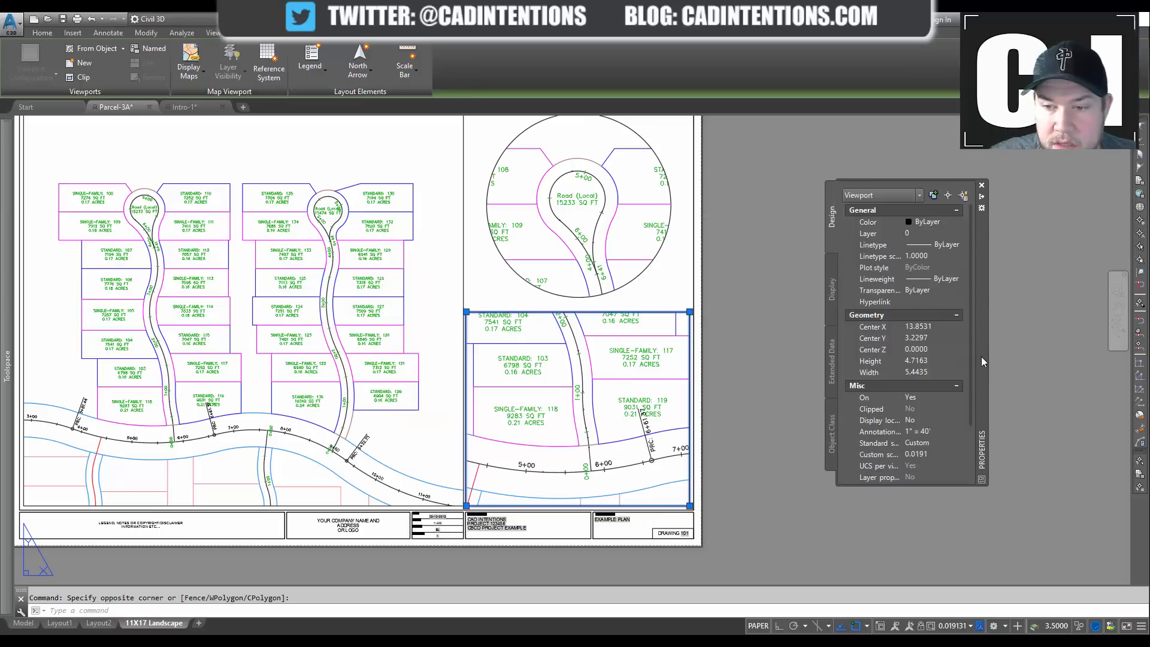
left_click(936, 429)
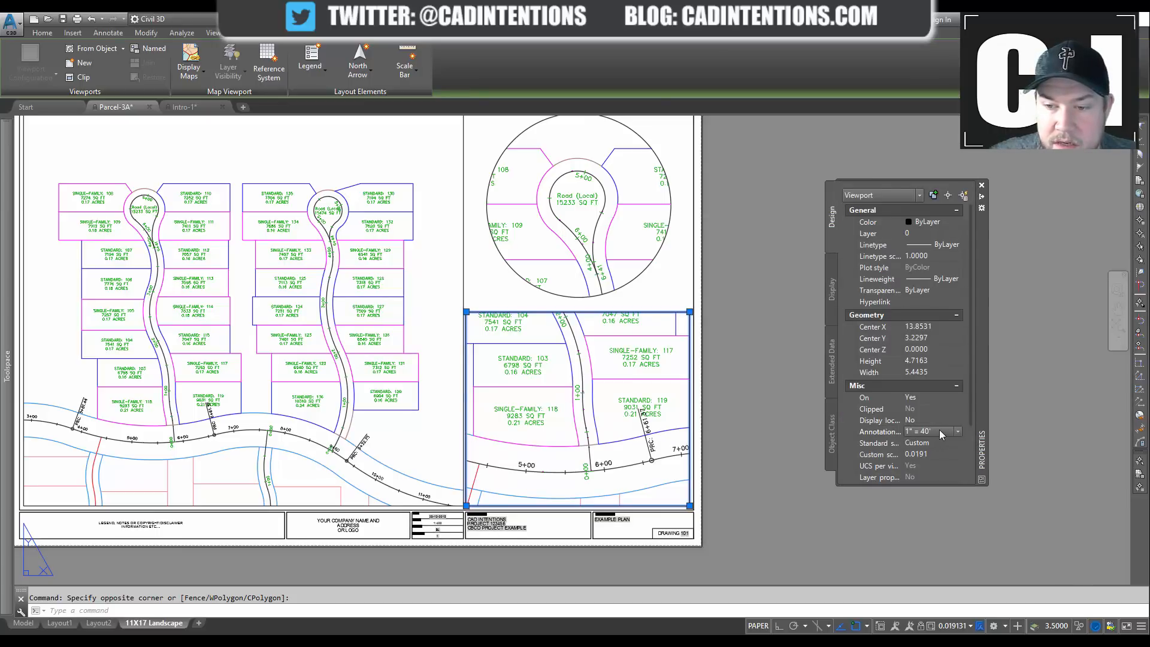
left_click(938, 430)
left_click(926, 453)
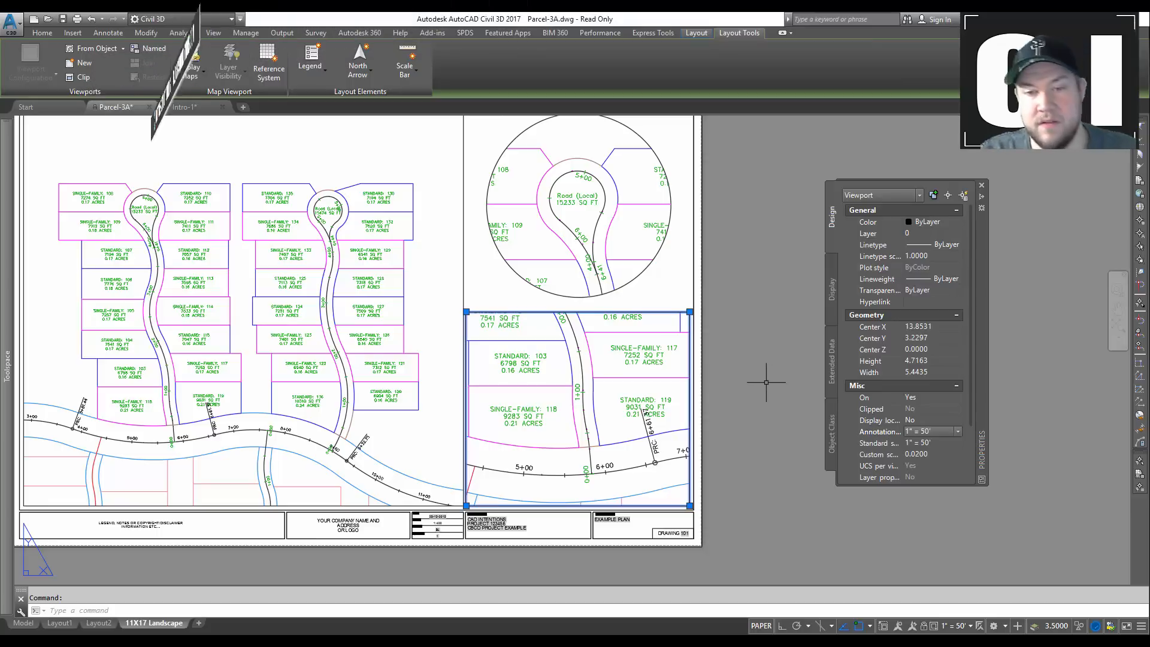
key("Escape")
middle_click_drag(766, 399, 754, 363)
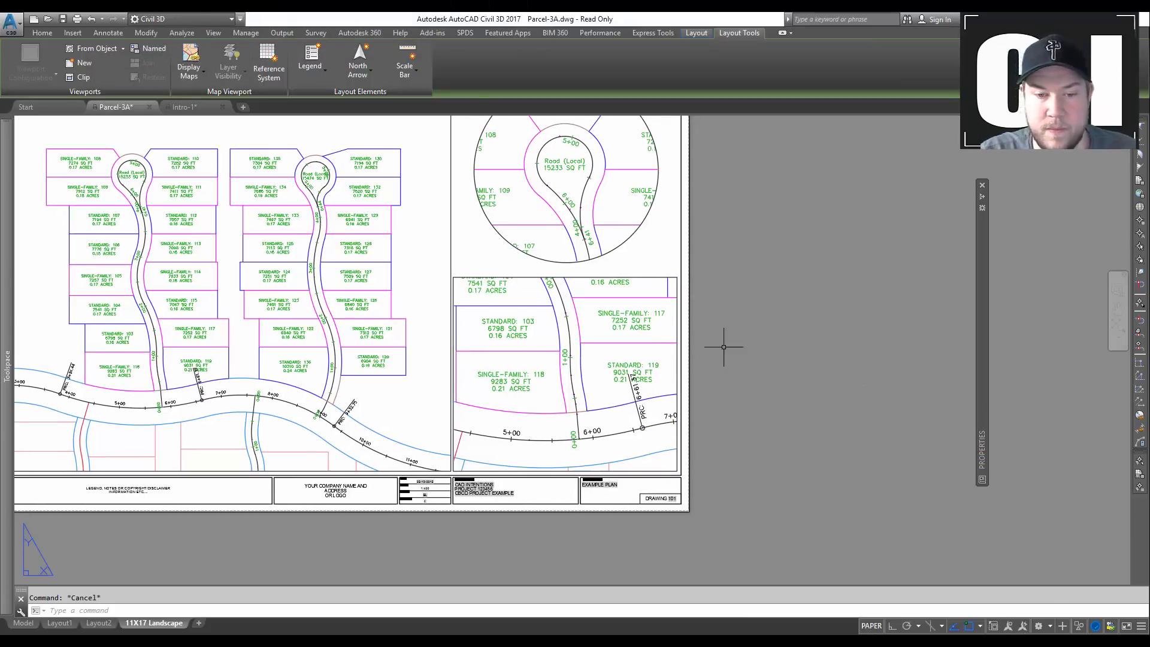
middle_click_drag(699, 331, 845, 370)
middle_click_drag(707, 301, 653, 324)
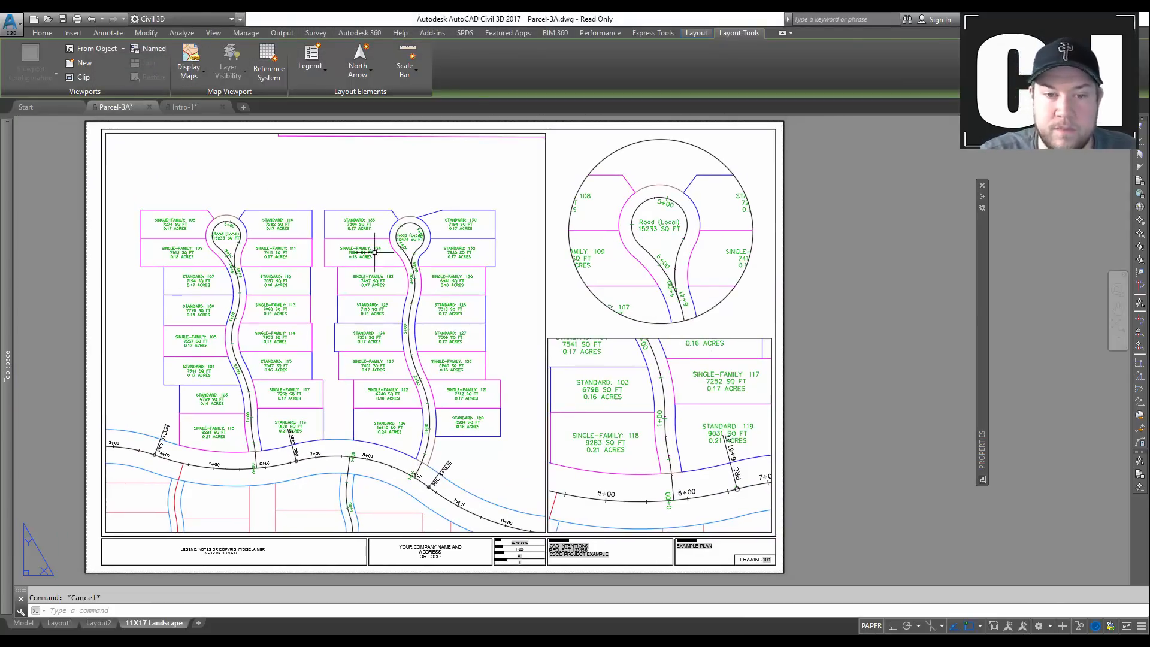
middle_click_drag(547, 205, 490, 197)
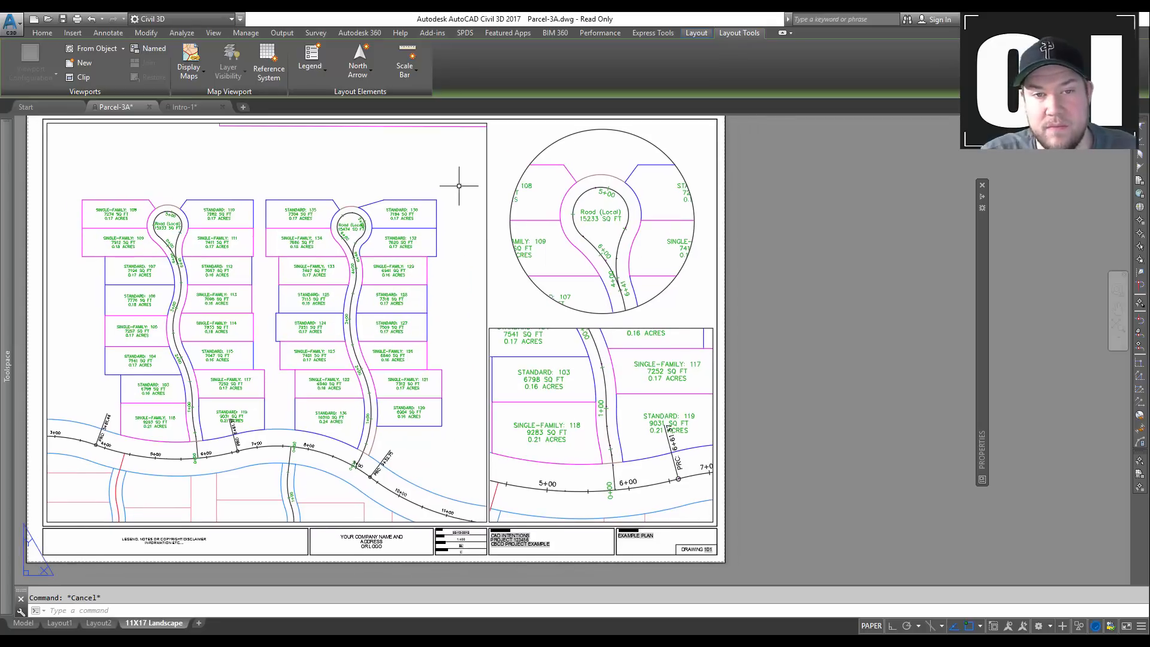
middle_click_drag(530, 294, 568, 302)
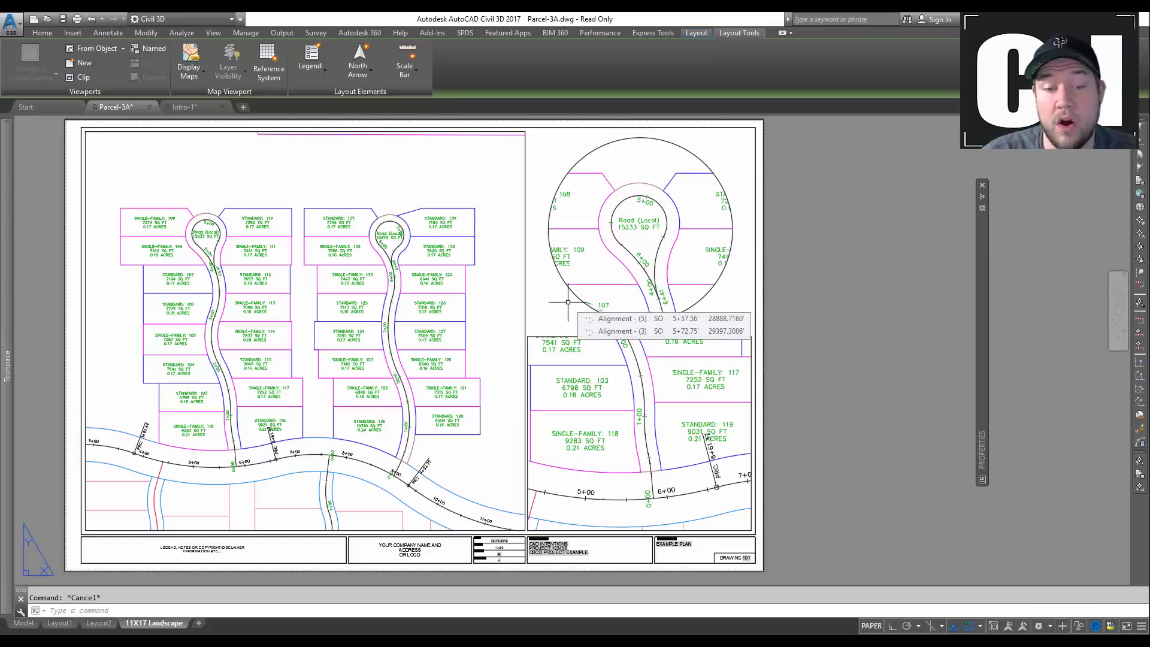
middle_click_drag(552, 316, 575, 317)
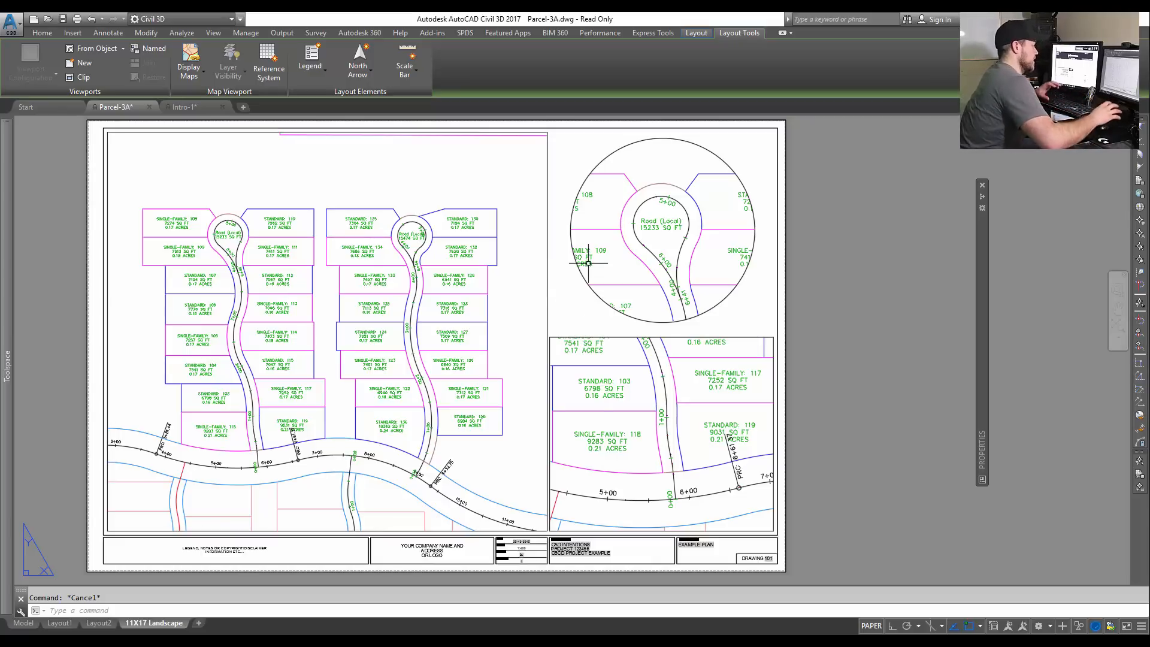
middle_click_drag(589, 263, 573, 259)
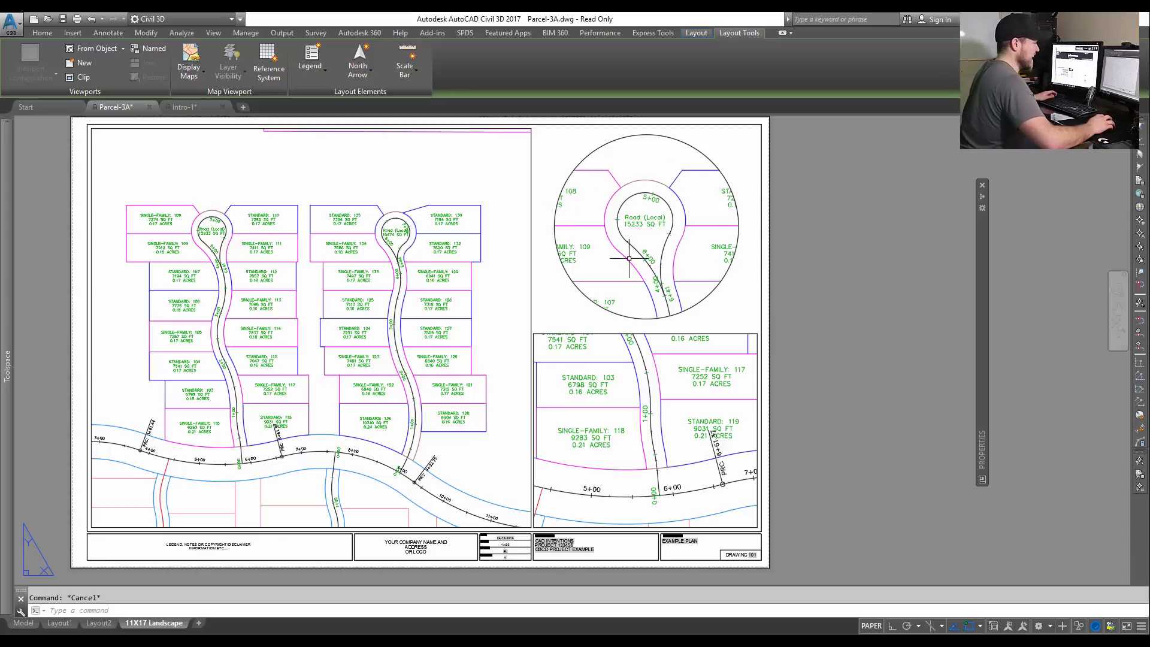
left_click(559, 294)
mouse_move(558, 293)
middle_mouse_down()
mouse_move(589, 281)
mouse_move(567, 298)
middle_mouse_up()
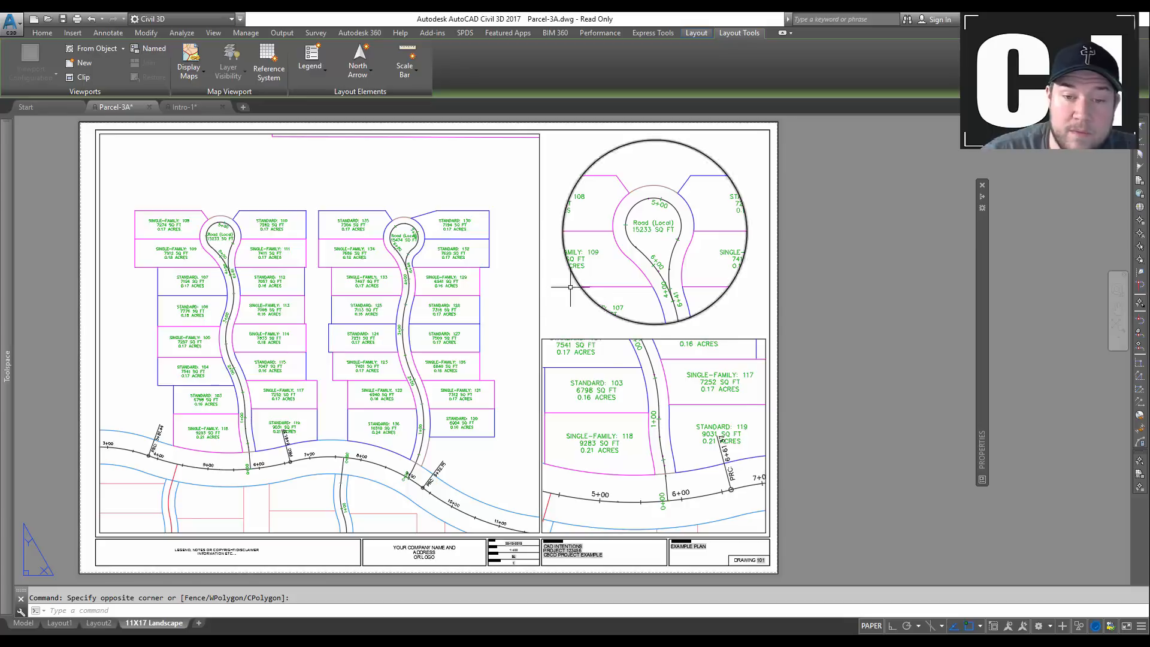
middle_click_drag(563, 295, 525, 304)
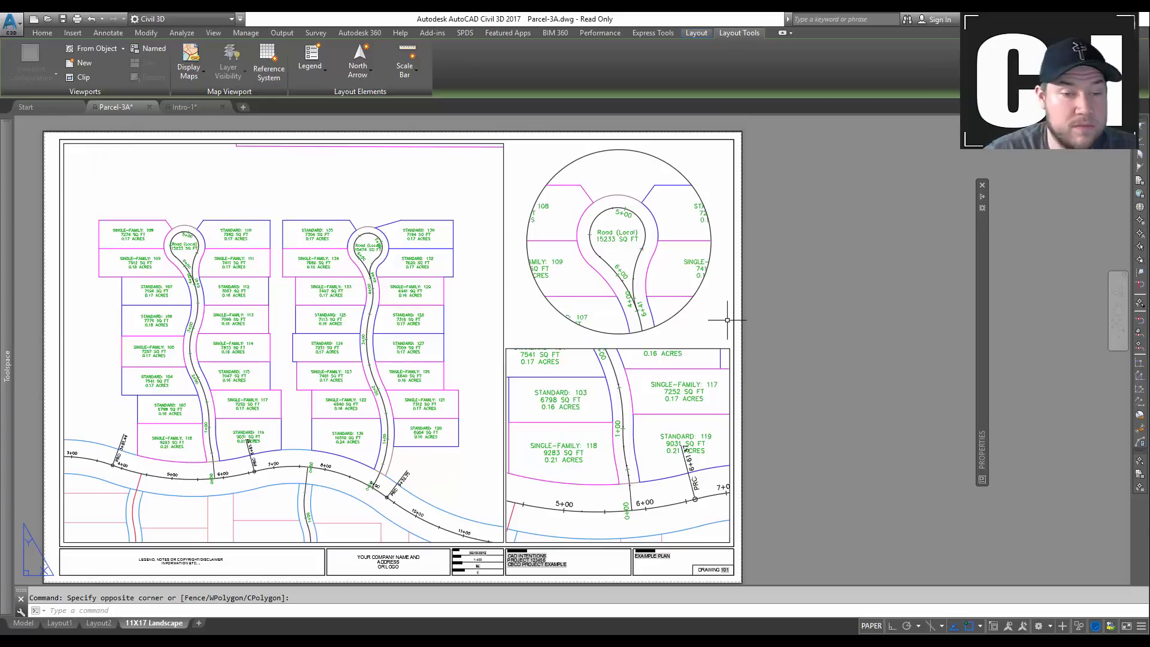